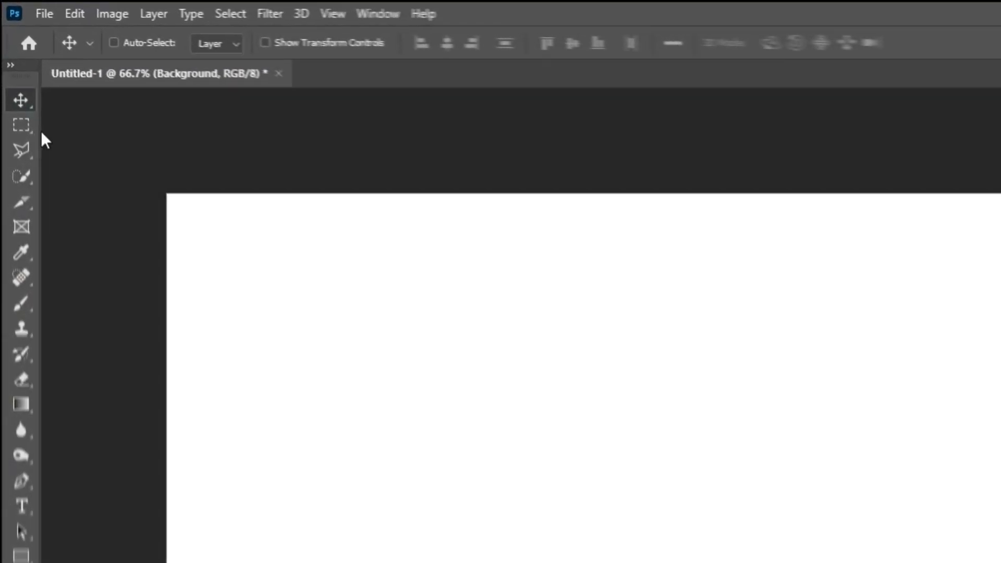
Pick the Rectangular Marquee Tool from the marquee tool flyout
drag(20, 125, 118, 128)
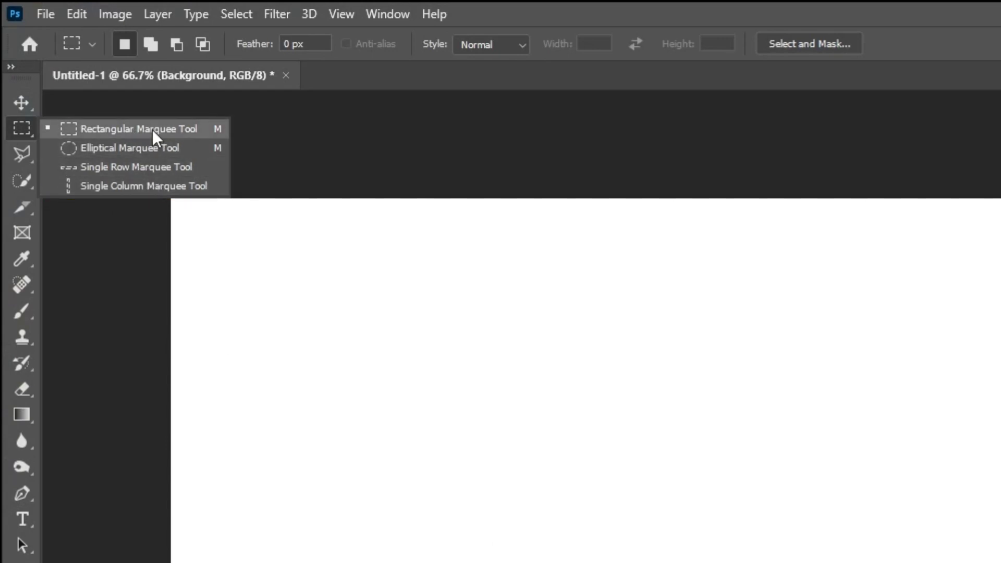
click(152, 130)
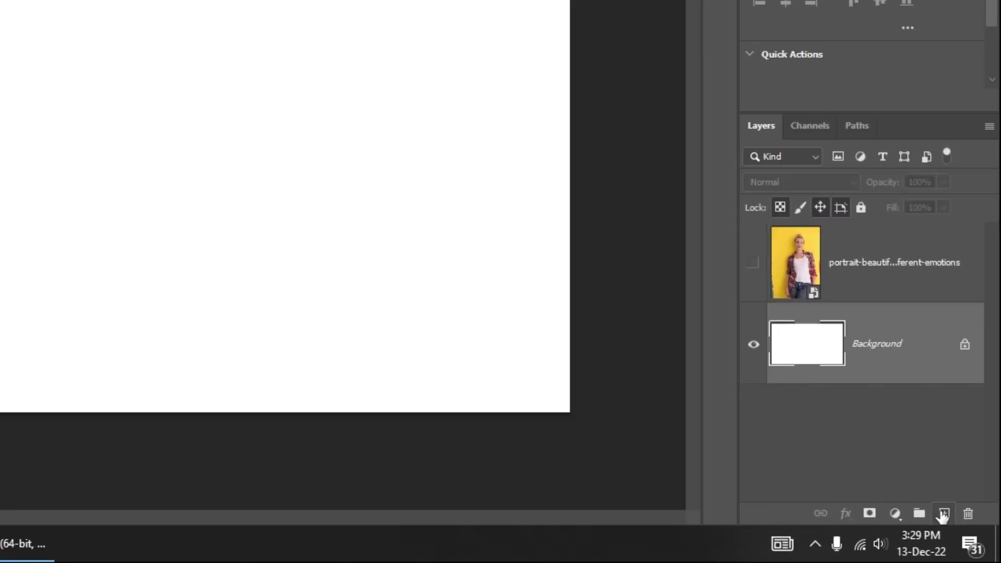
Add a new empty layer above Background and draw a square selection about 410 by 410
click(943, 512)
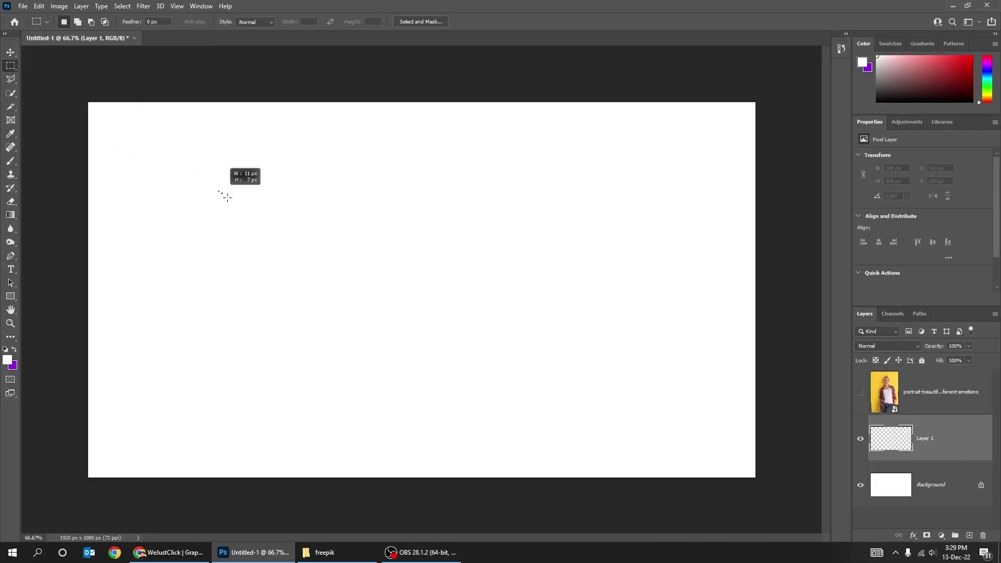
mouse_move(218, 190)
mouse_down()
mouse_move(344, 297)
mouse_move(532, 234)
mouse_move(360, 246)
mouse_move(447, 340)
mouse_up()
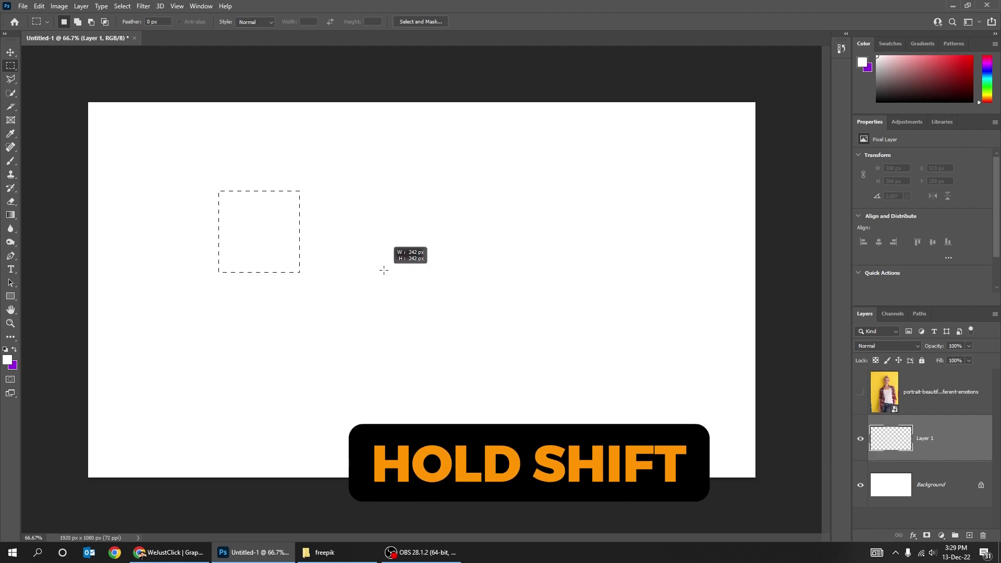
drag(383, 270, 453, 327)
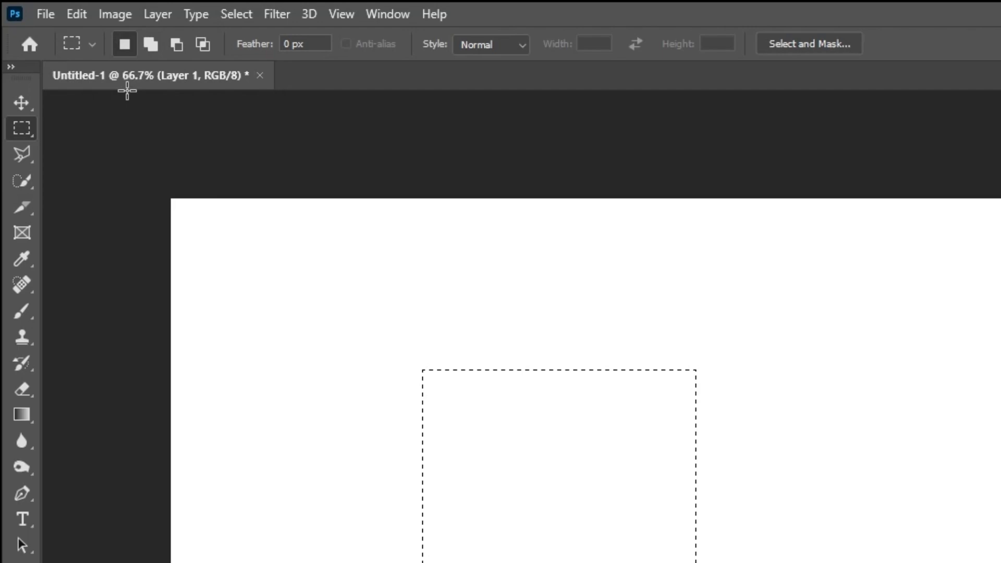
Use Edit > Fill with Contents set to Background Color to fill the square purple
click(74, 17)
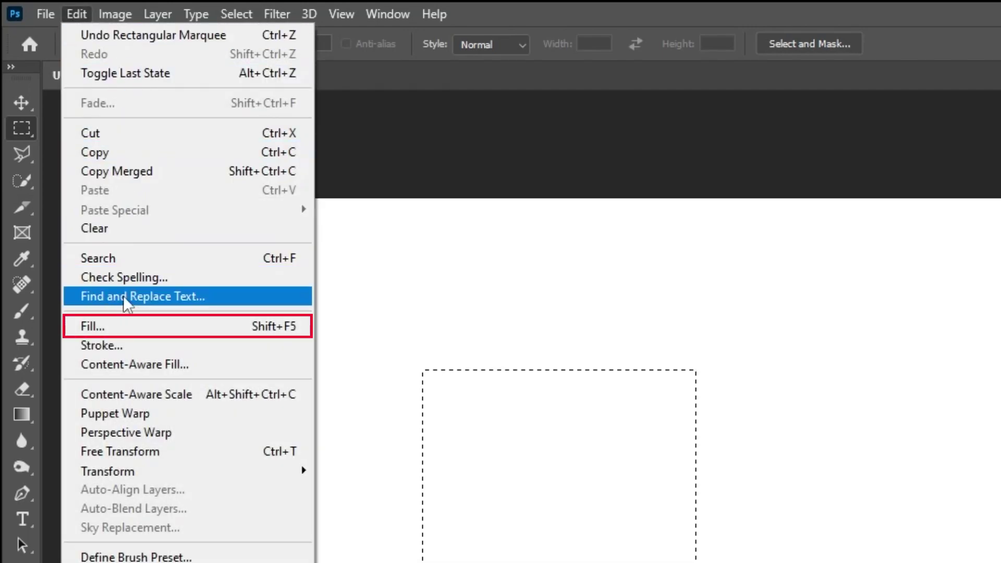
click(124, 325)
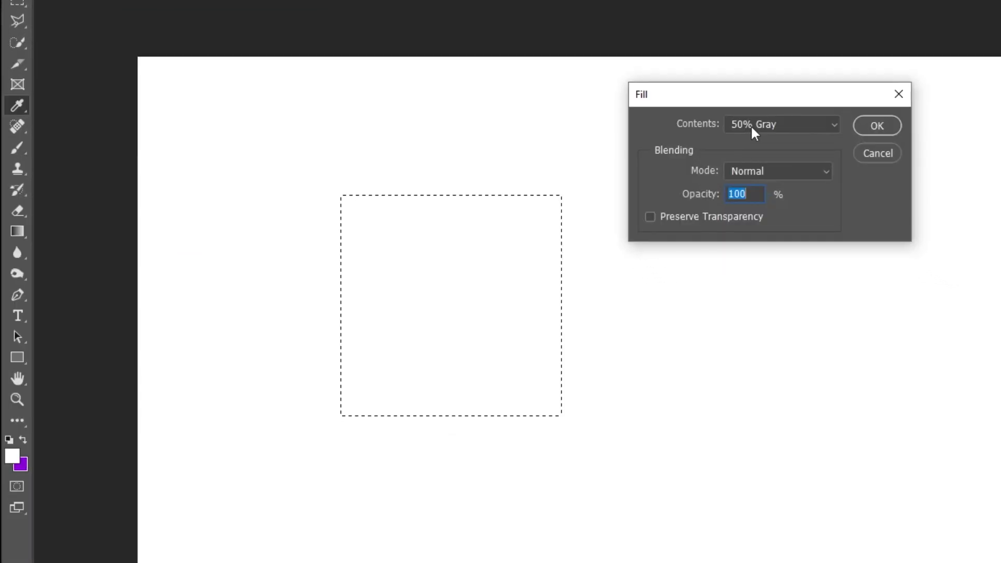
click(757, 128)
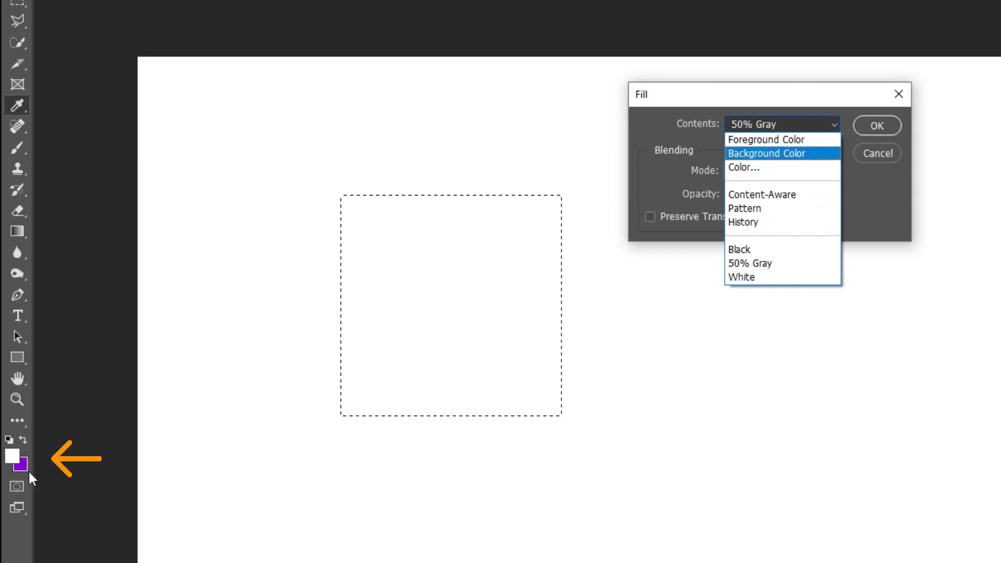
click(832, 154)
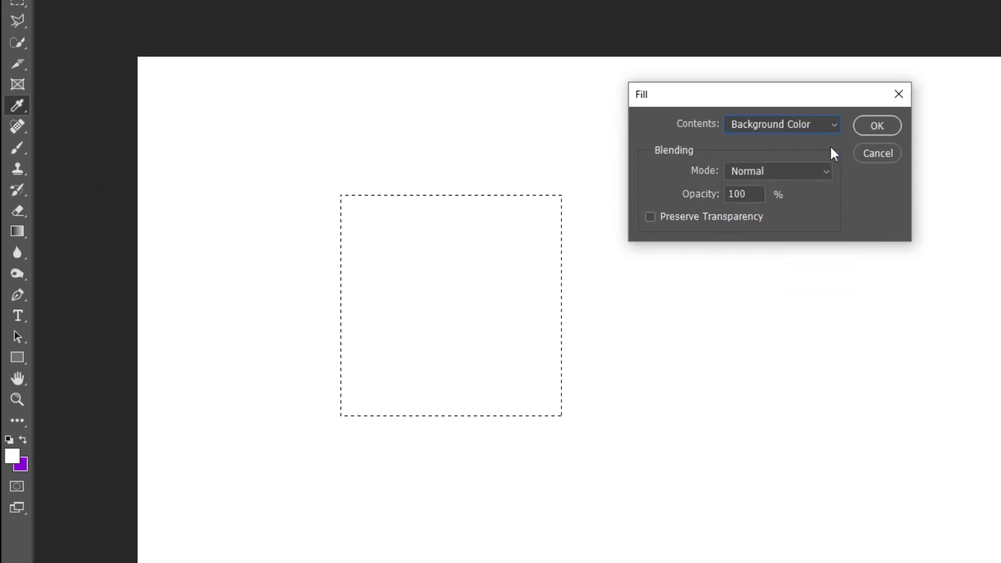
click(878, 128)
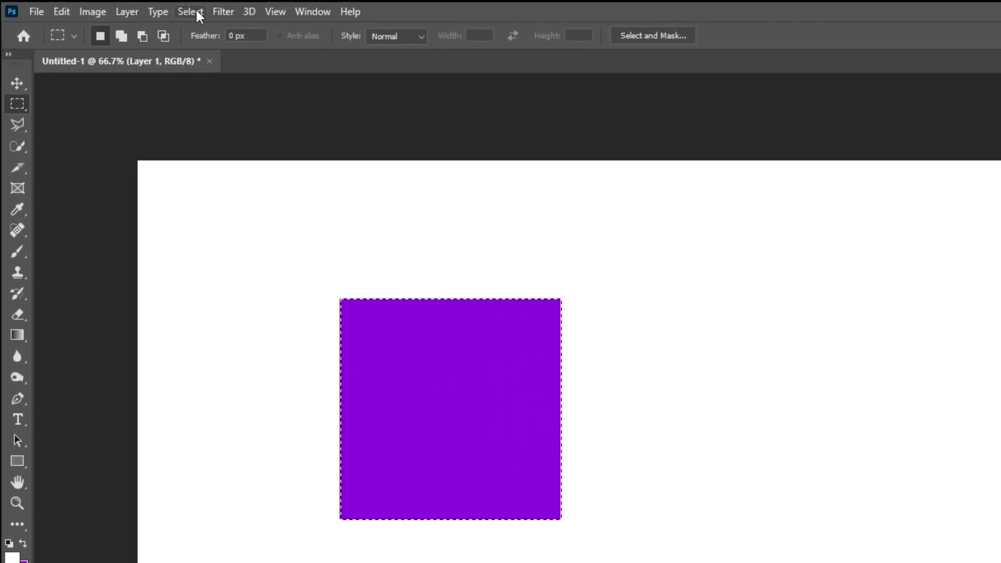
Deselect the square, bring the selection back with Shift+Ctrl+D, then clear it again
click(195, 10)
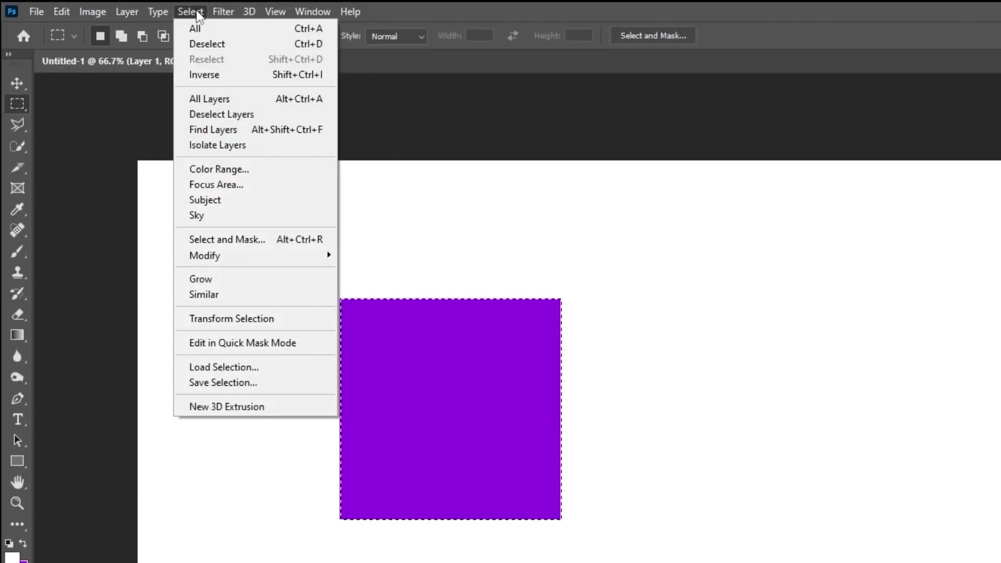
click(199, 46)
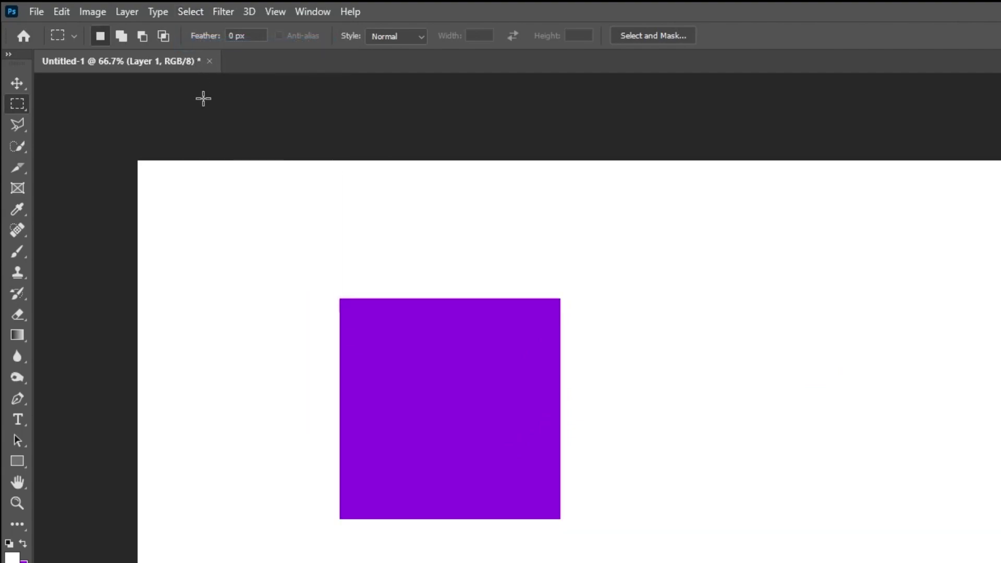
key(ctrl+shift+d)
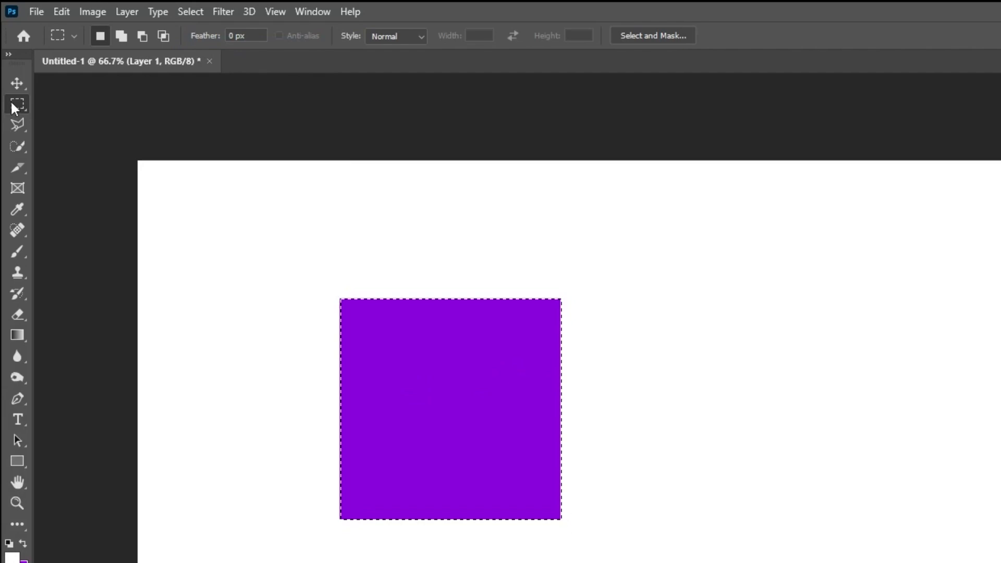
click(325, 235)
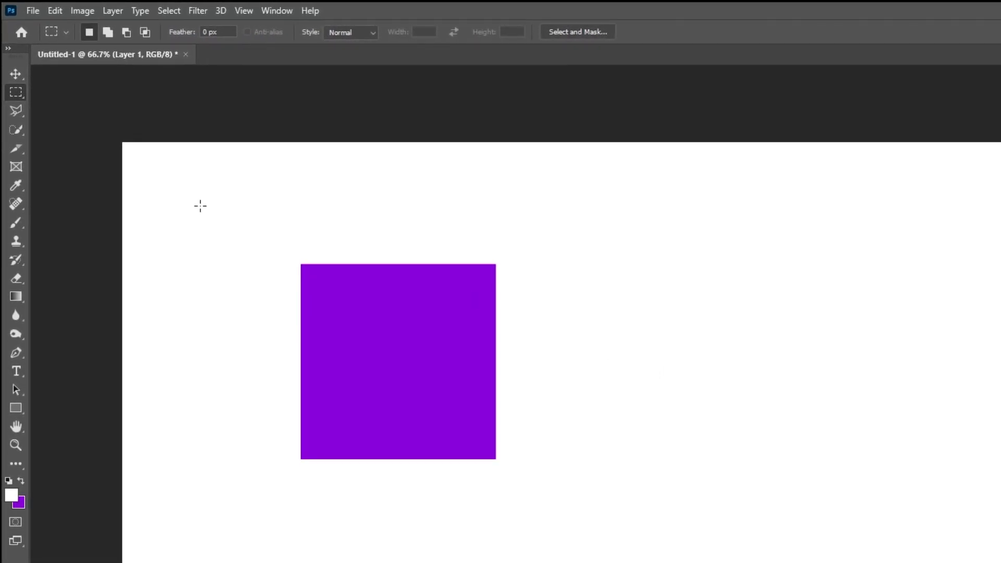
Move the purple square up and right, then select a rectangle over its lower middle
click(20, 78)
drag(469, 359, 499, 320)
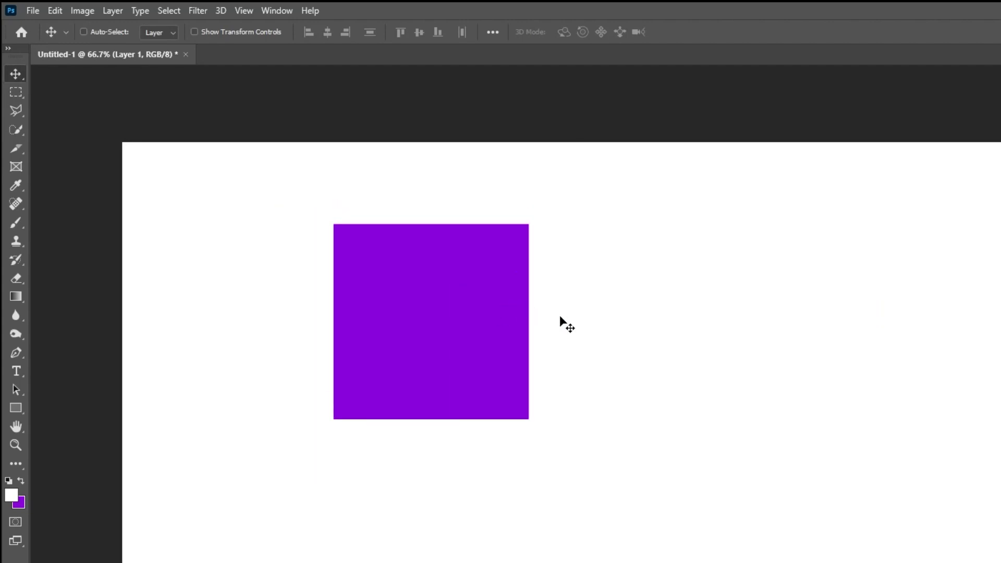
click(16, 93)
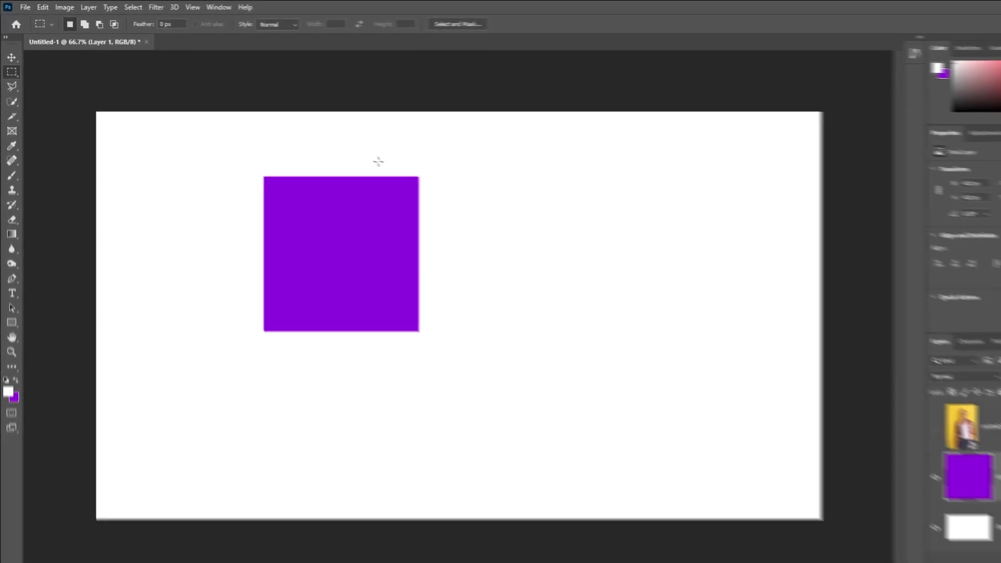
mouse_move(344, 147)
mouse_down()
mouse_move(422, 212)
mouse_move(331, 313)
mouse_up()
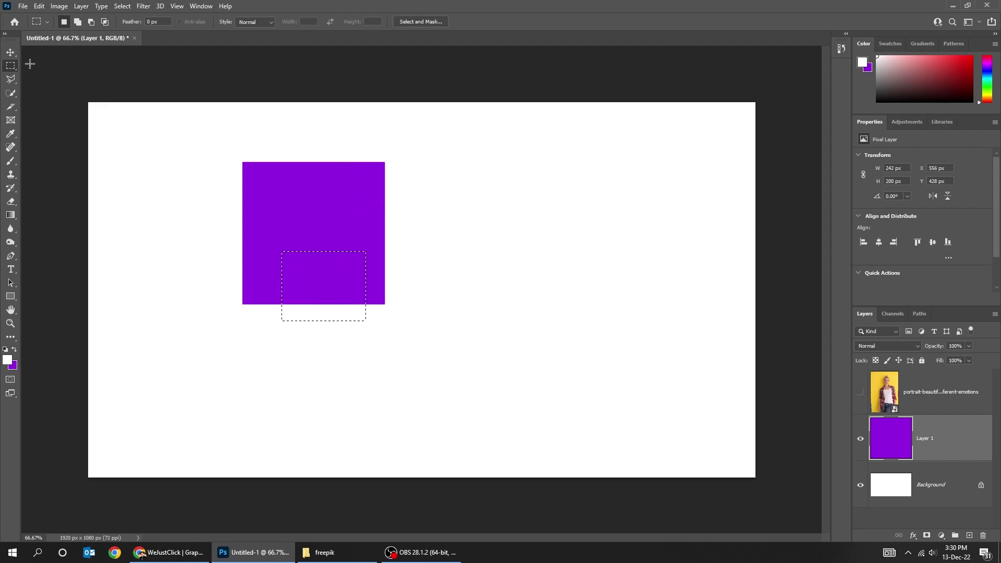
Drag the selected piece out and undo, then cut it and paste it below the square
click(11, 52)
drag(311, 271, 513, 265)
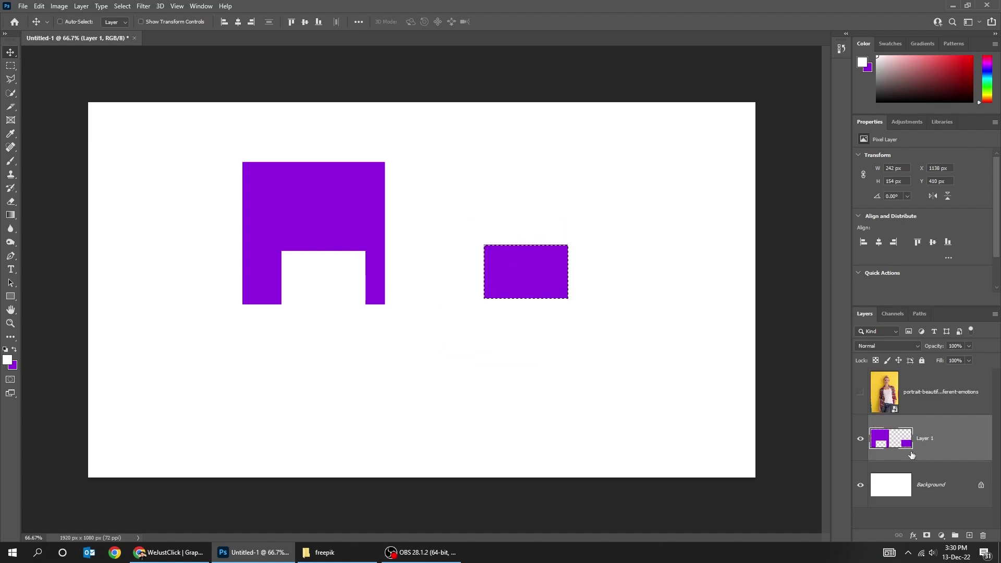
key(ctrl+z)
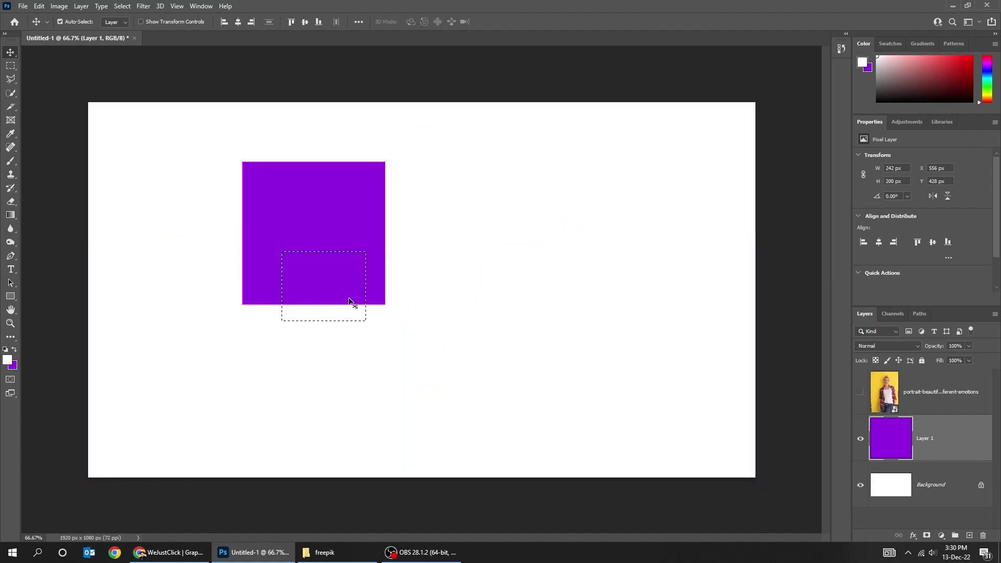
key(ctrl+x)
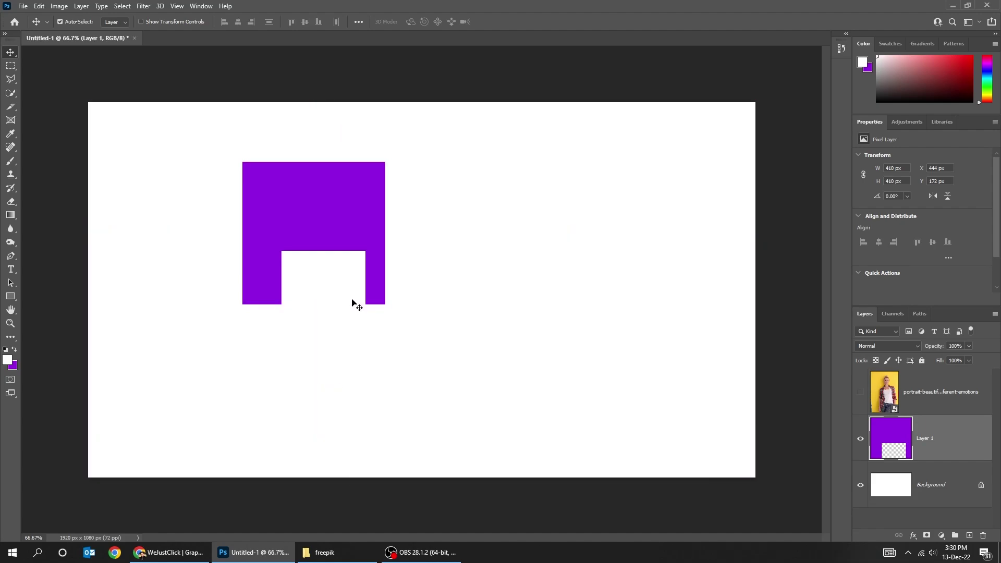
key(ctrl+v)
mouse_move(360, 303)
mouse_down()
mouse_move(429, 317)
mouse_move(387, 403)
mouse_up()
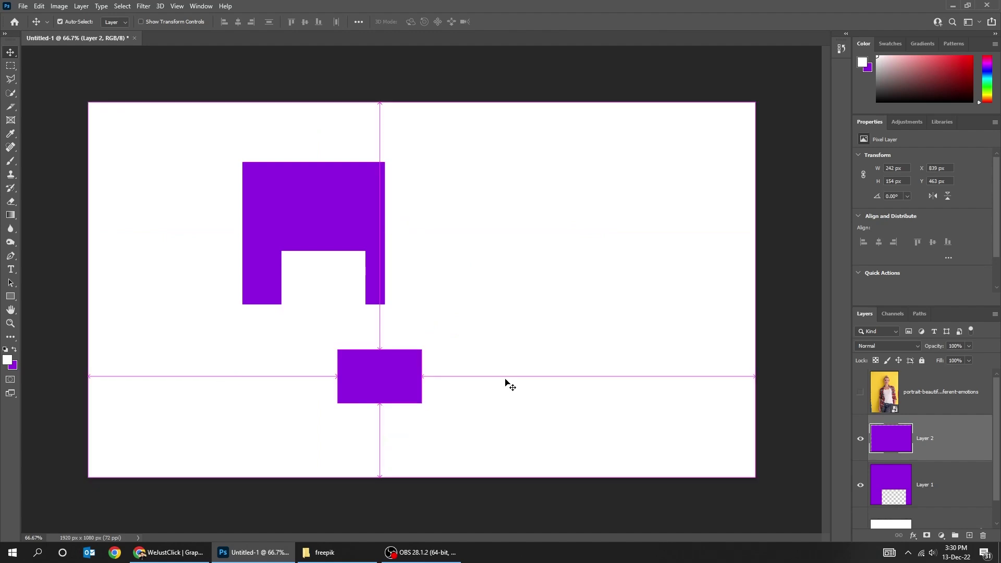
Restore the intact square, copy the selection to a new layer, and drag the copy right
key(ctrl+z)
key(ctrl+z)
key(ctrl+z)
key(z)
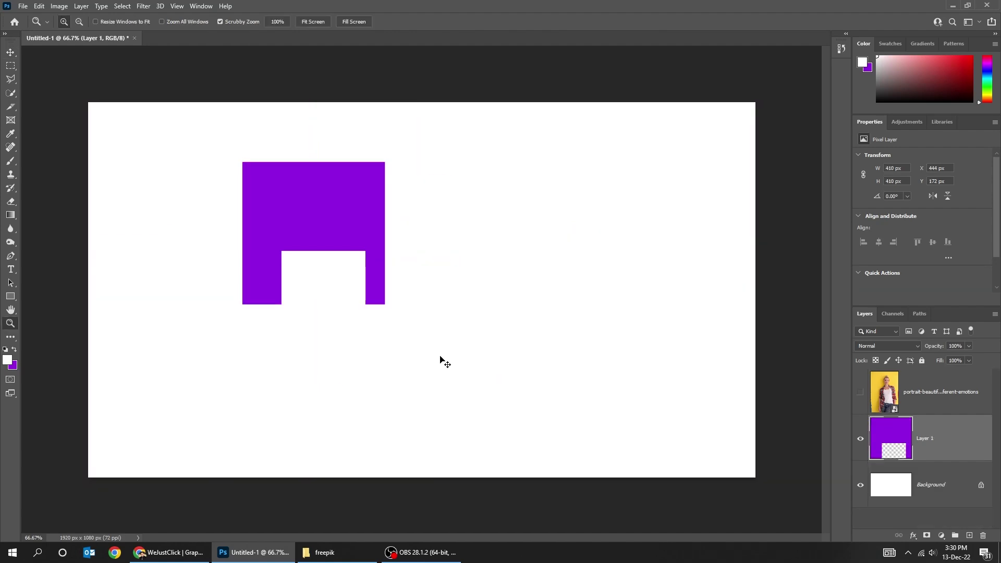
key(ctrl+z)
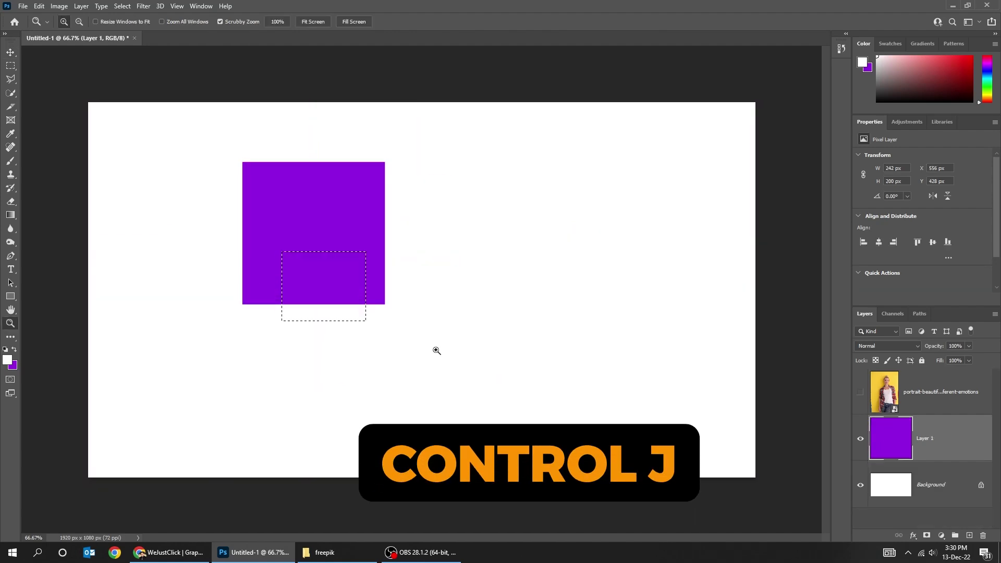
key(ctrl+j)
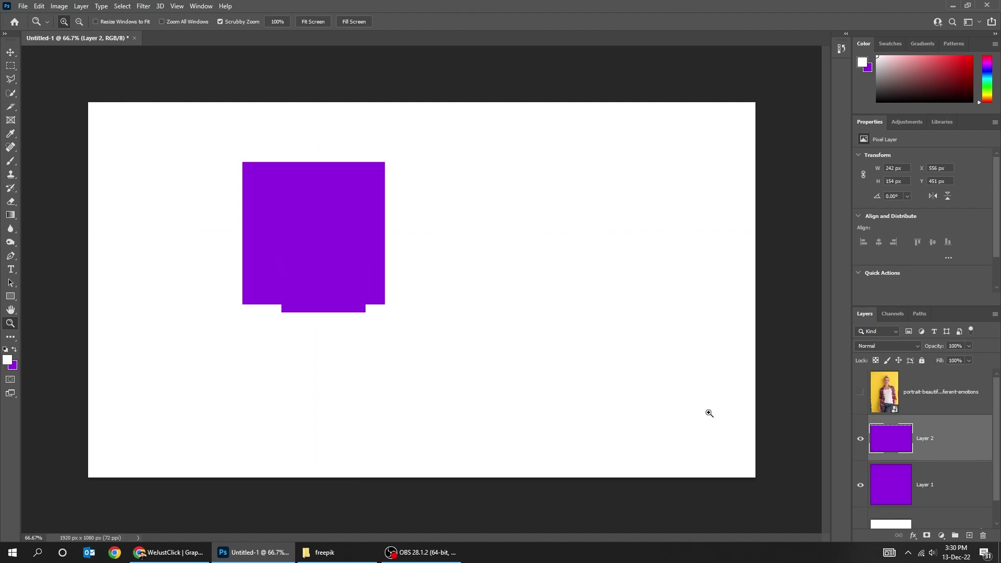
click(11, 52)
drag(309, 287, 546, 283)
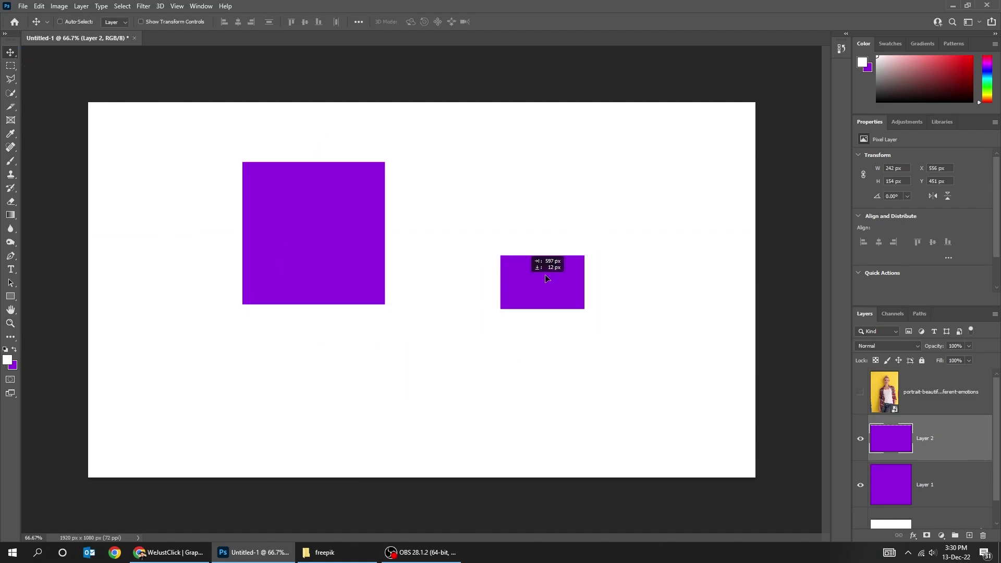
Hide both layers, then show Layer 1 again and make it the active layer
click(859, 439)
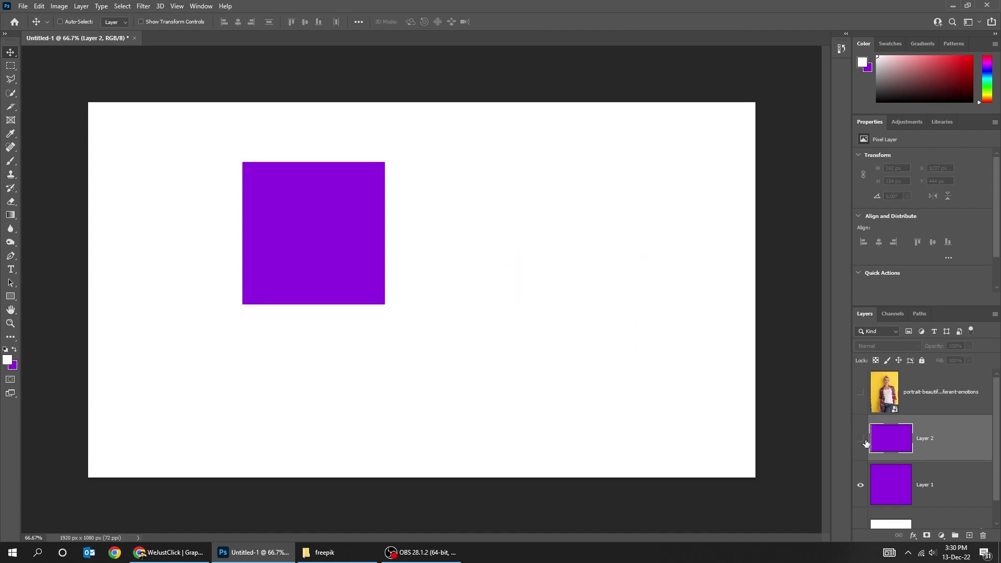
click(860, 484)
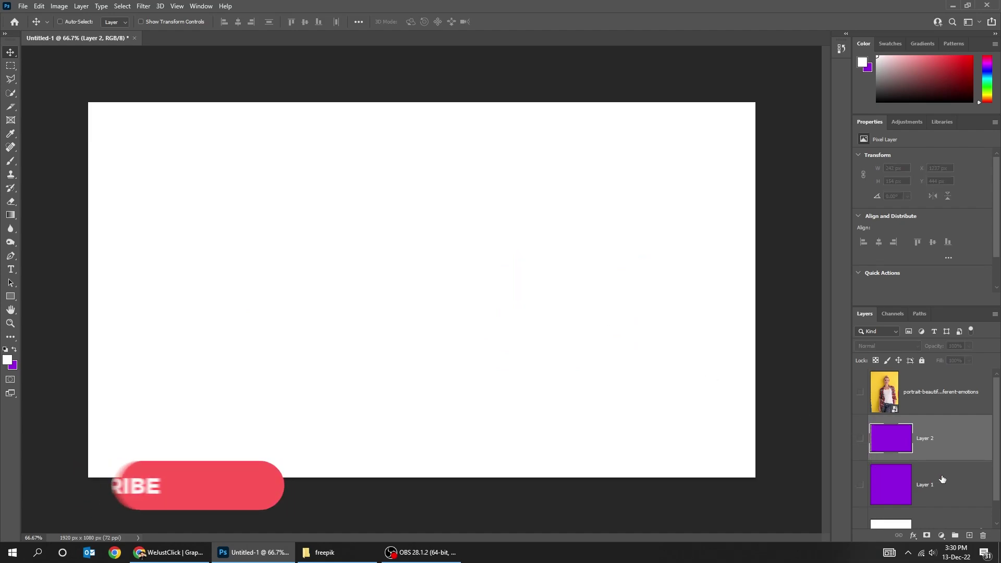
scroll(941, 480, down, 1)
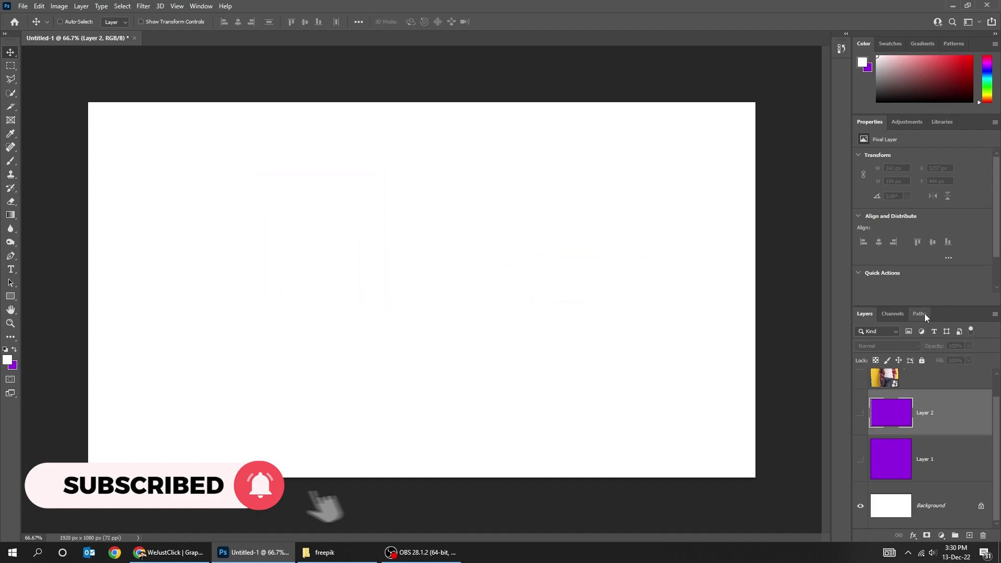
drag(934, 306, 935, 264)
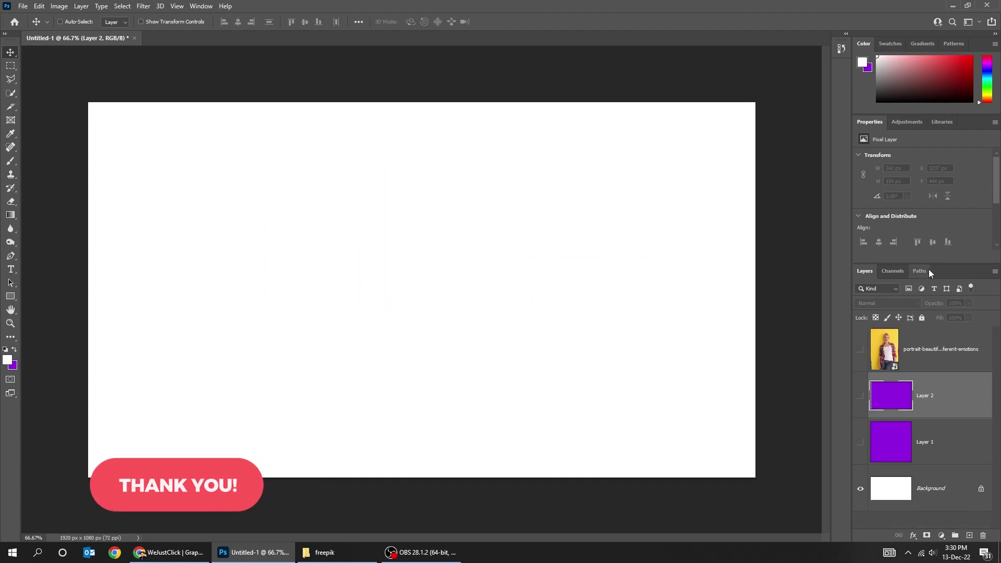
click(860, 442)
click(938, 452)
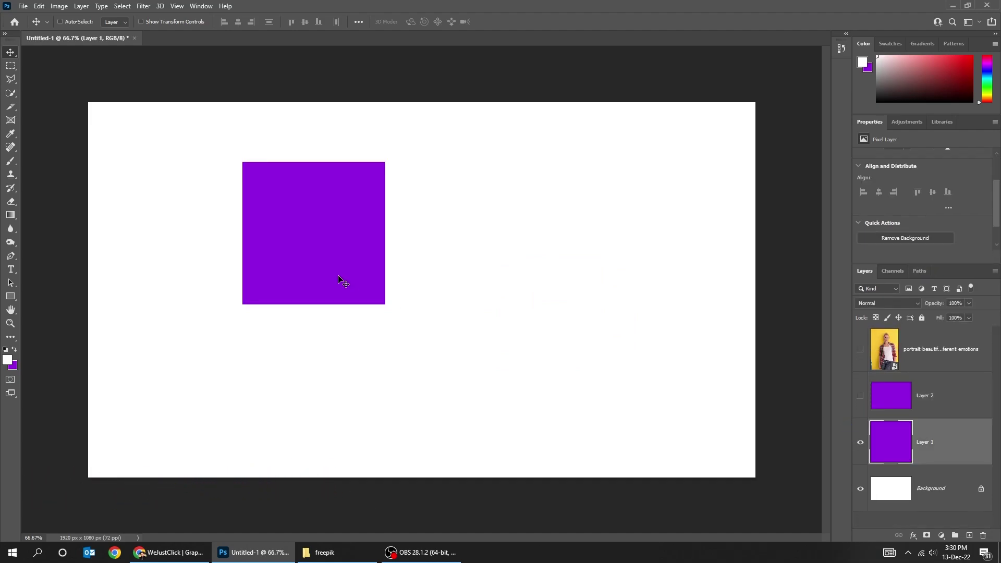
drag(339, 279, 318, 293)
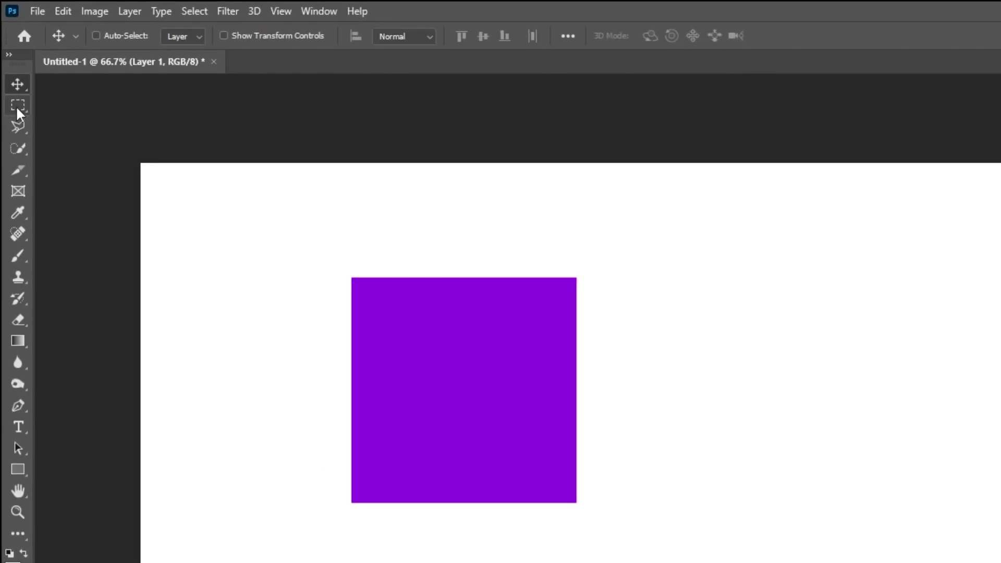
Select a rectangle over the square's lower-right corner and set the Brush colour to red
click(18, 104)
drag(472, 406, 647, 561)
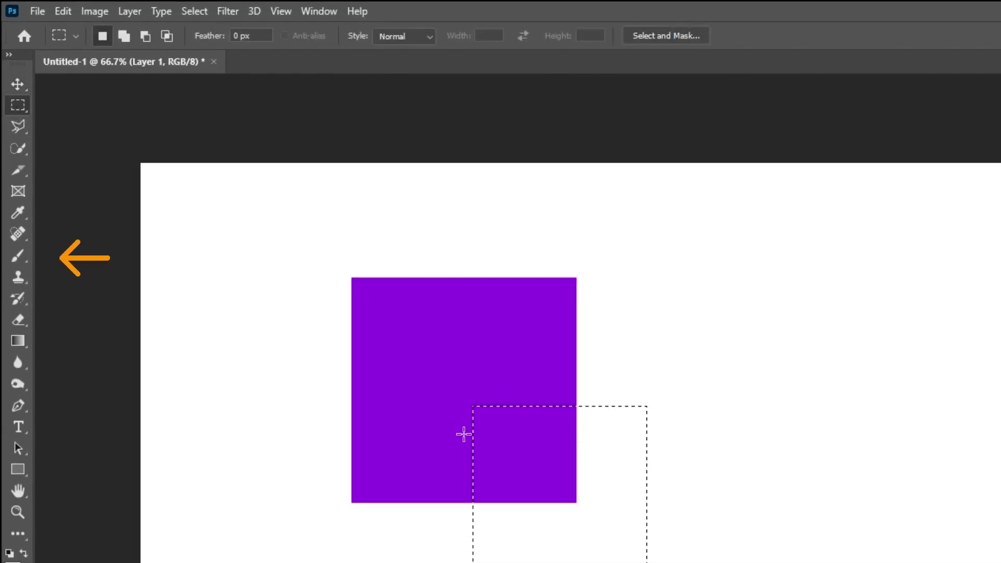
click(25, 255)
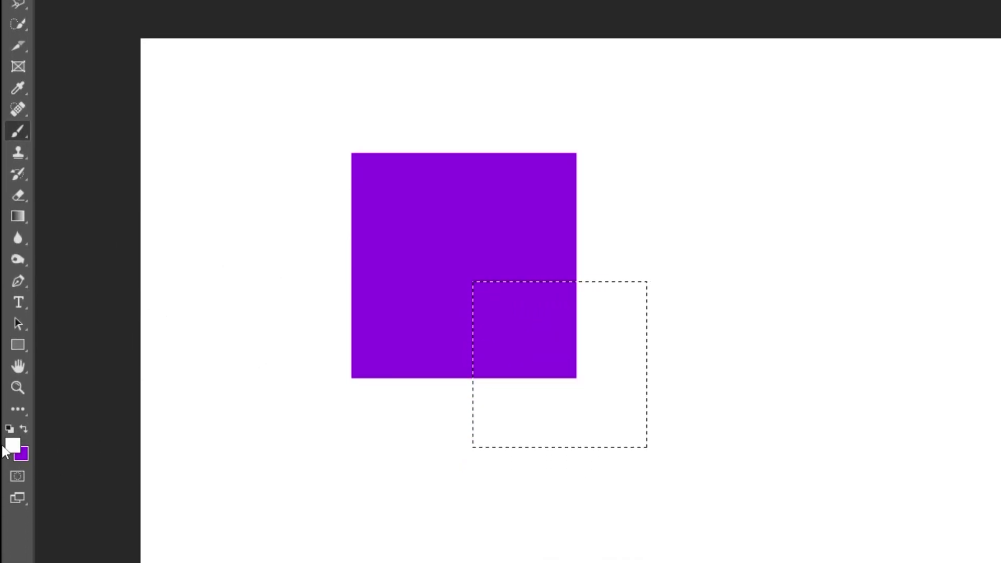
click(13, 462)
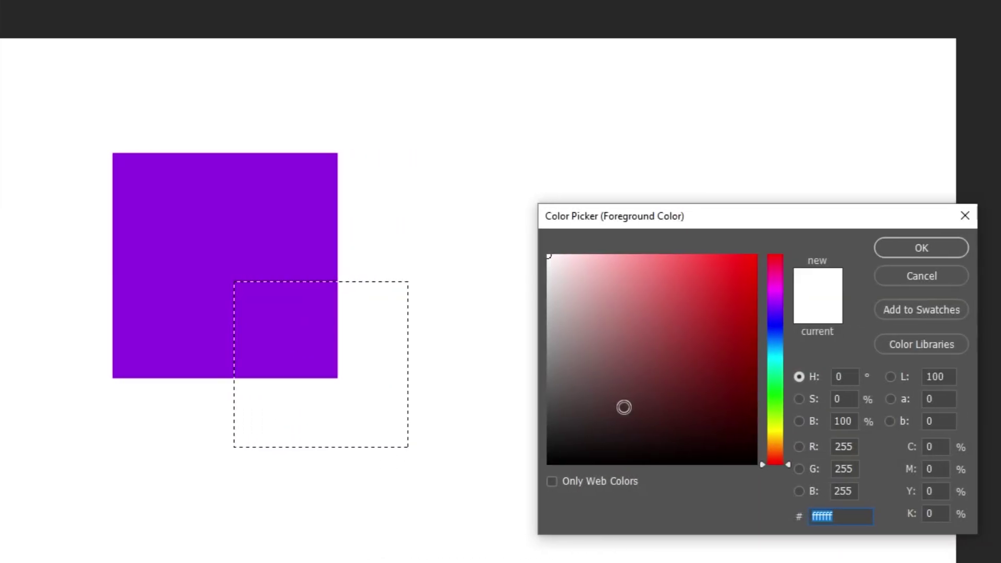
mouse_move(644, 391)
mouse_down()
mouse_move(711, 275)
mouse_move(819, 248)
mouse_up()
click(907, 247)
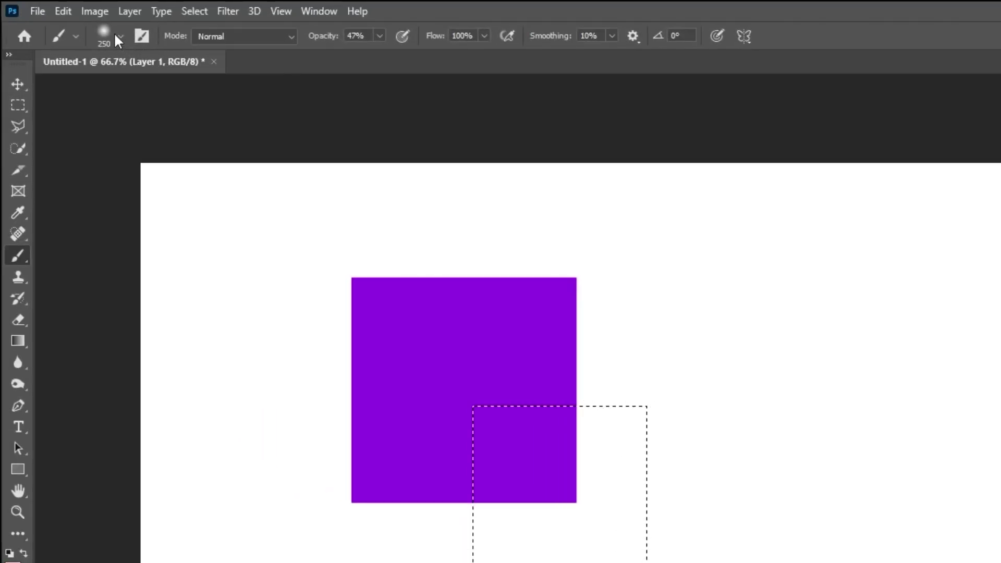
Set the brush to 39 px with 100% hardness and paint a red stroke inside the selection
click(119, 38)
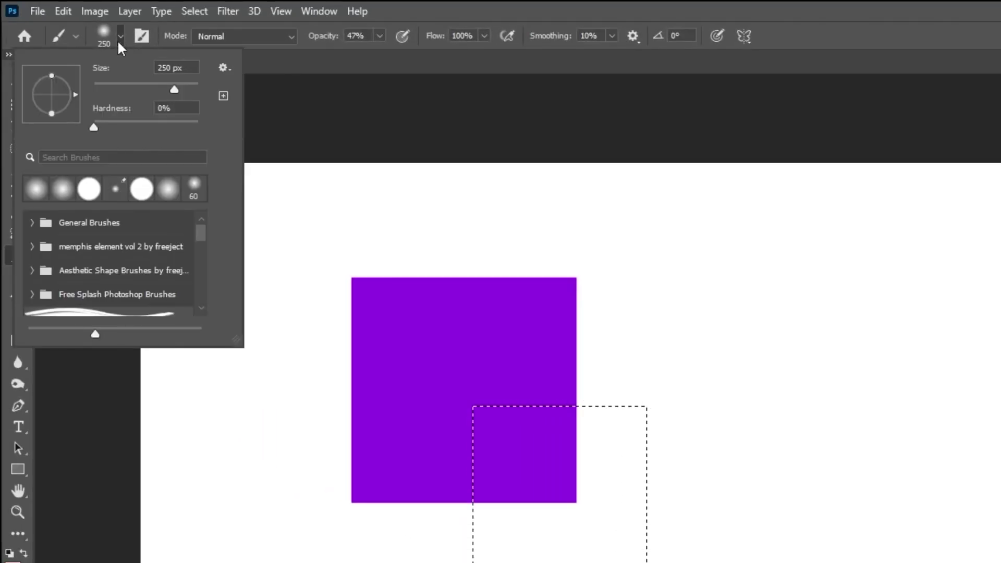
drag(151, 83, 124, 81)
drag(97, 123, 295, 149)
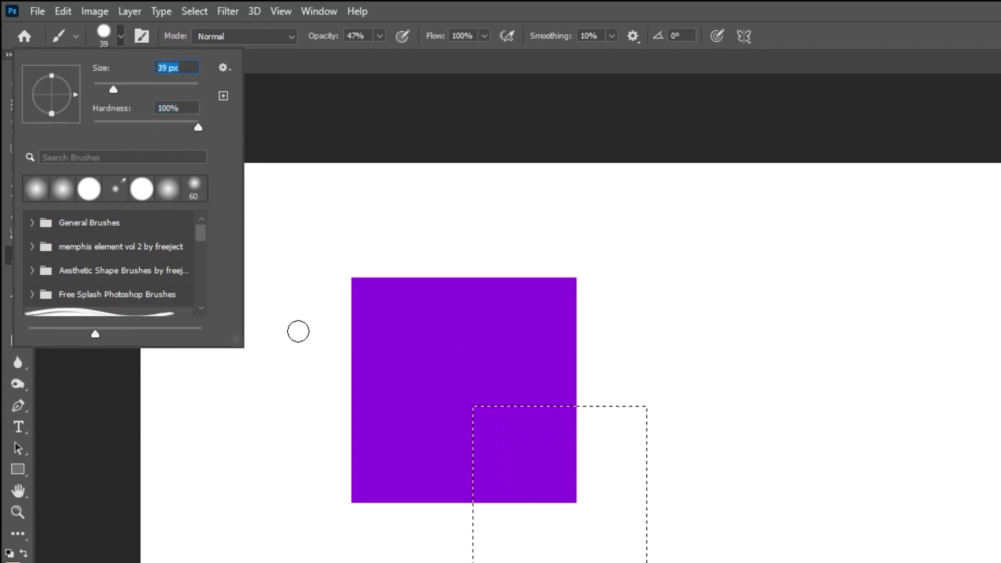
drag(485, 447, 556, 493)
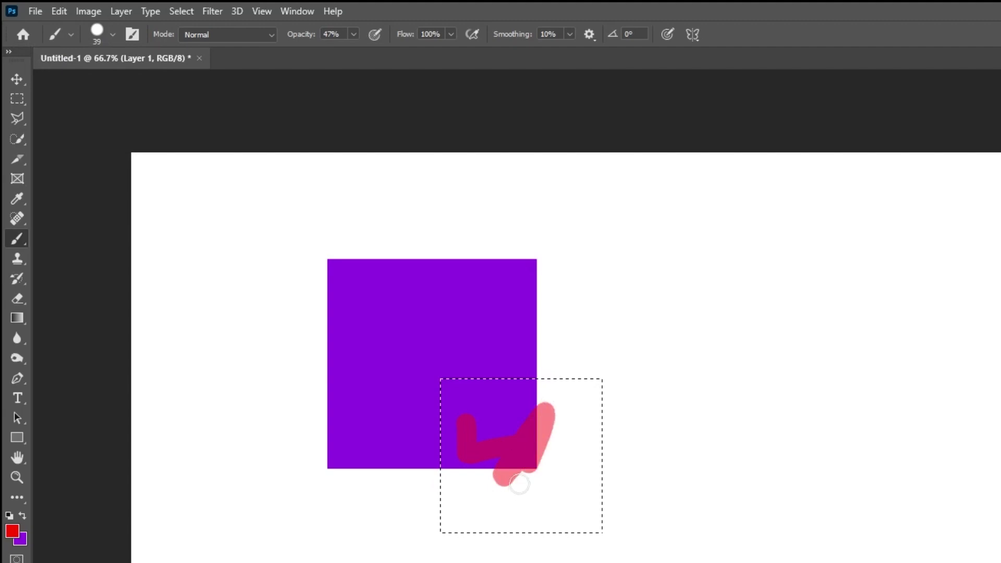
Undo the faint red stroke and set the brush opacity to 100%
key(ctrl+z)
click(353, 34)
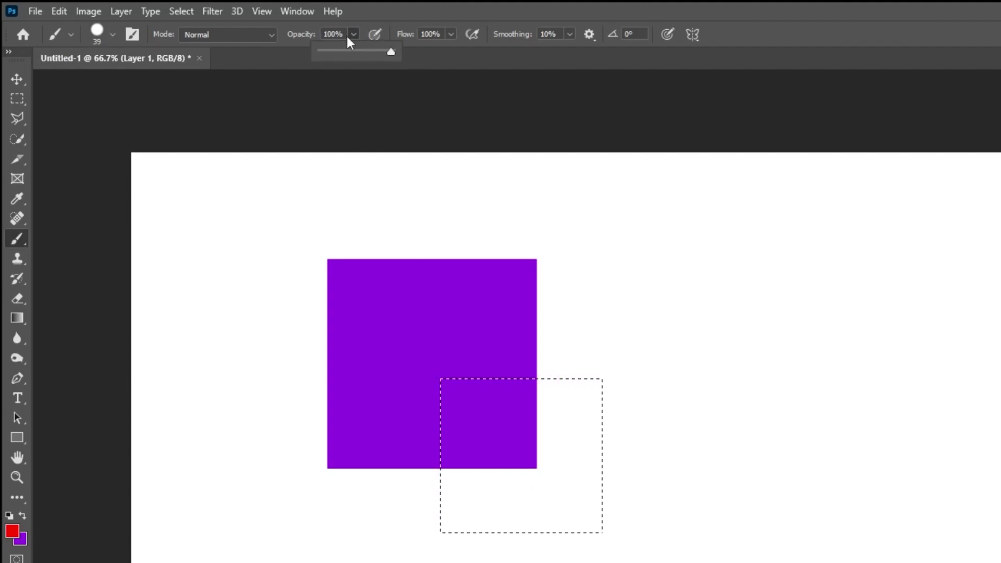
click(348, 35)
click(352, 32)
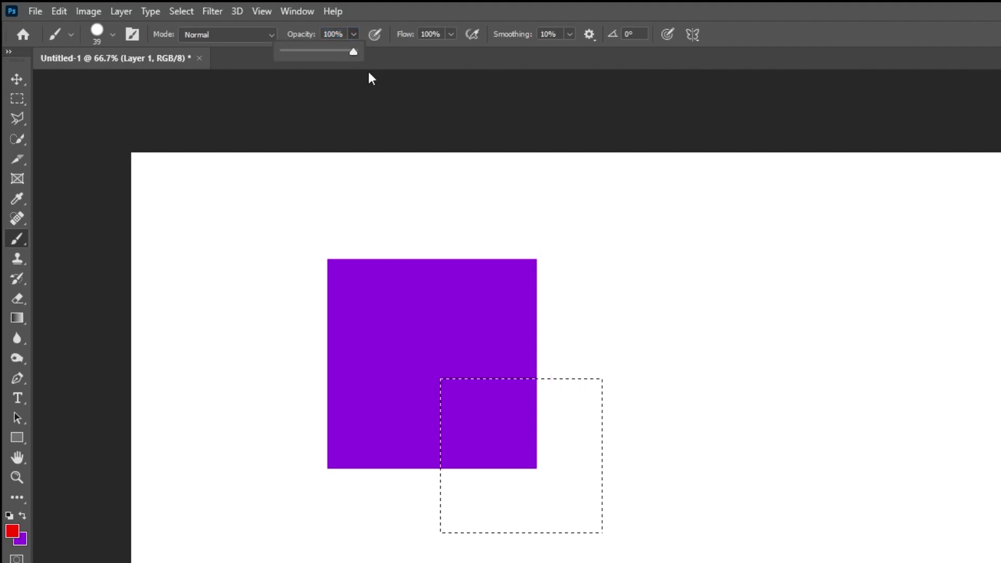
click(357, 37)
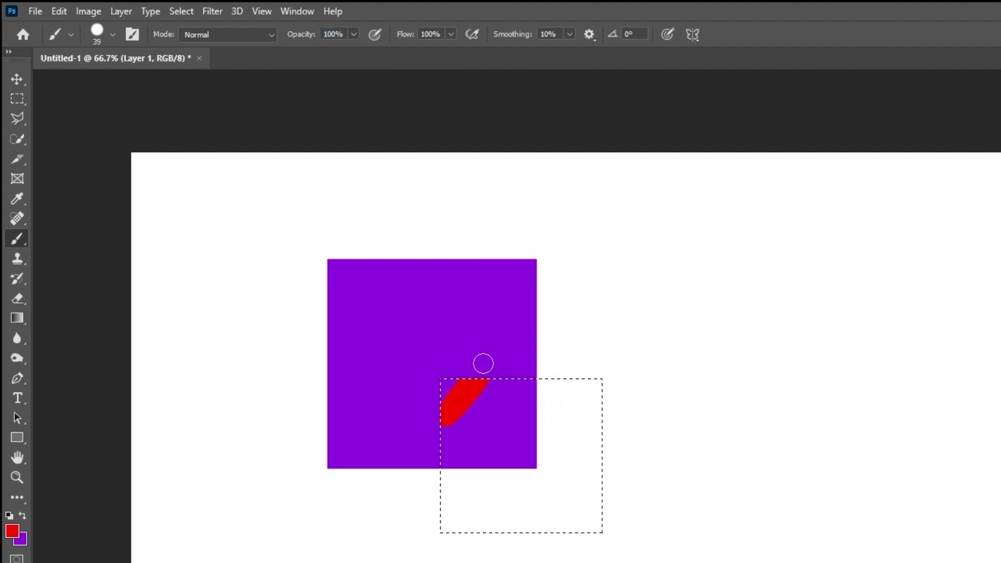
Paint solid red zigzags across the selection, deselect, and cover the remaining gaps
mouse_move(540, 394)
mouse_down()
mouse_move(529, 473)
mouse_move(570, 525)
mouse_move(586, 415)
mouse_move(583, 424)
mouse_move(333, 361)
mouse_move(440, 319)
mouse_up()
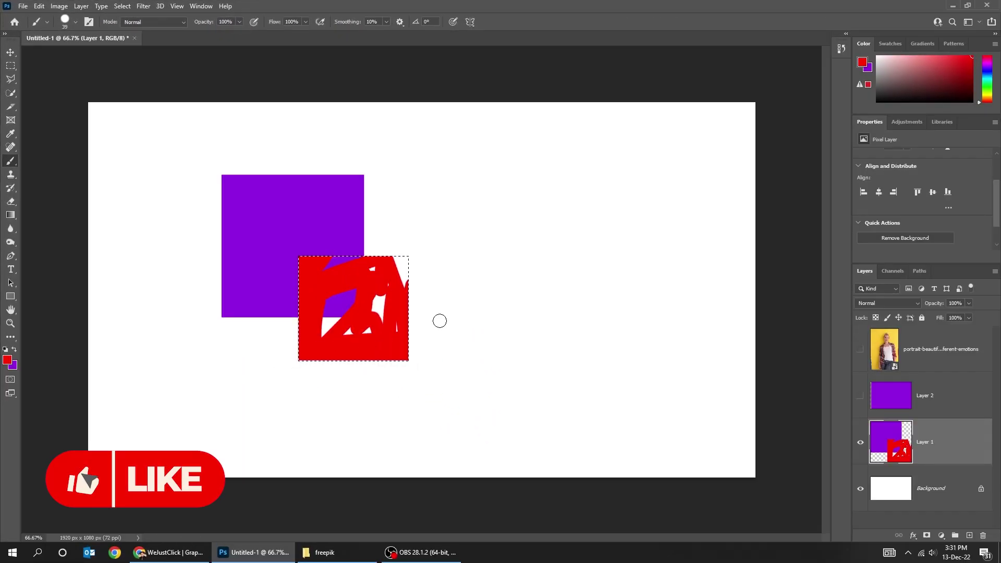
key(ctrl+d)
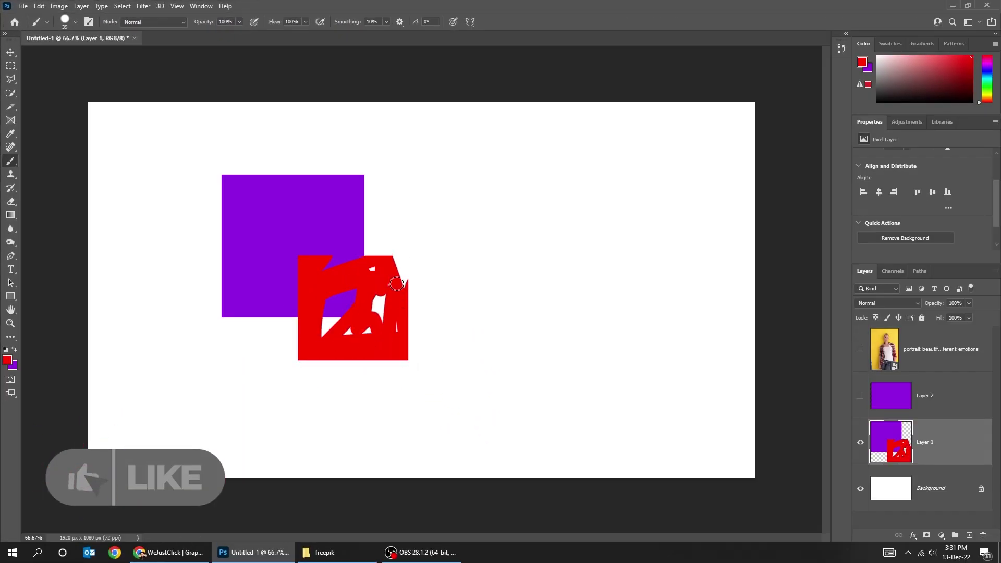
drag(385, 287, 326, 279)
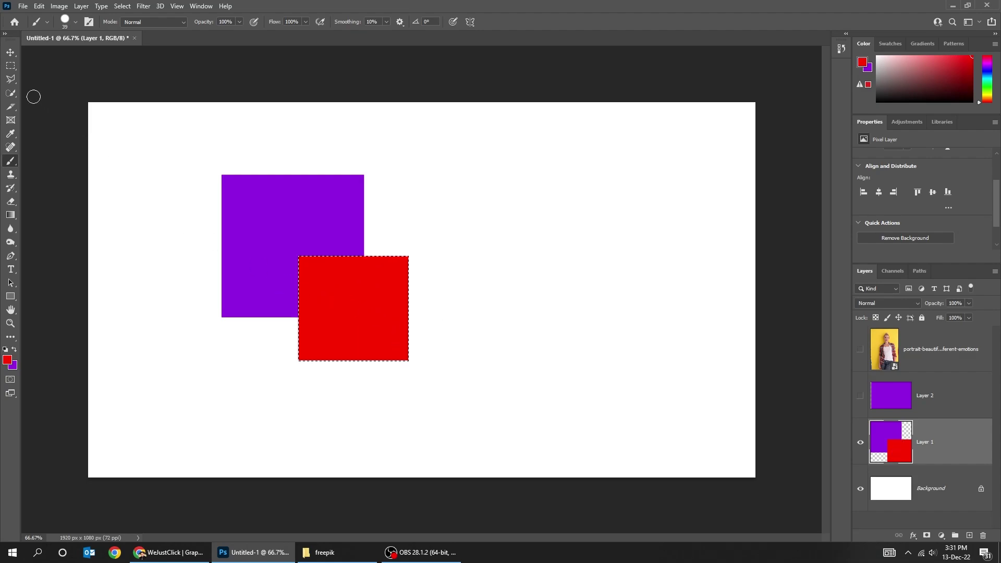
Clear the selection and drag Layer 1's purple and red squares slightly right and down
click(13, 67)
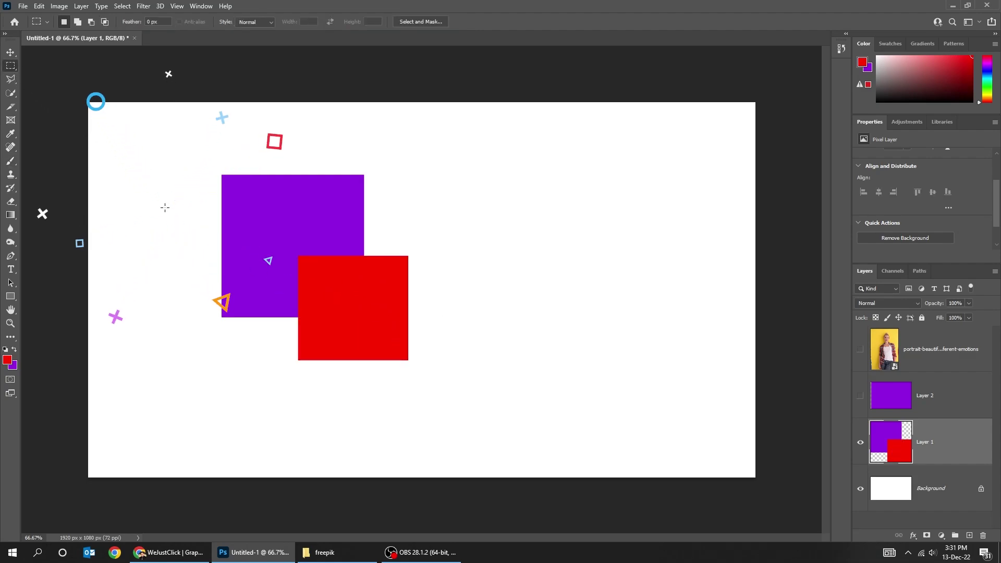
key(ctrl+d)
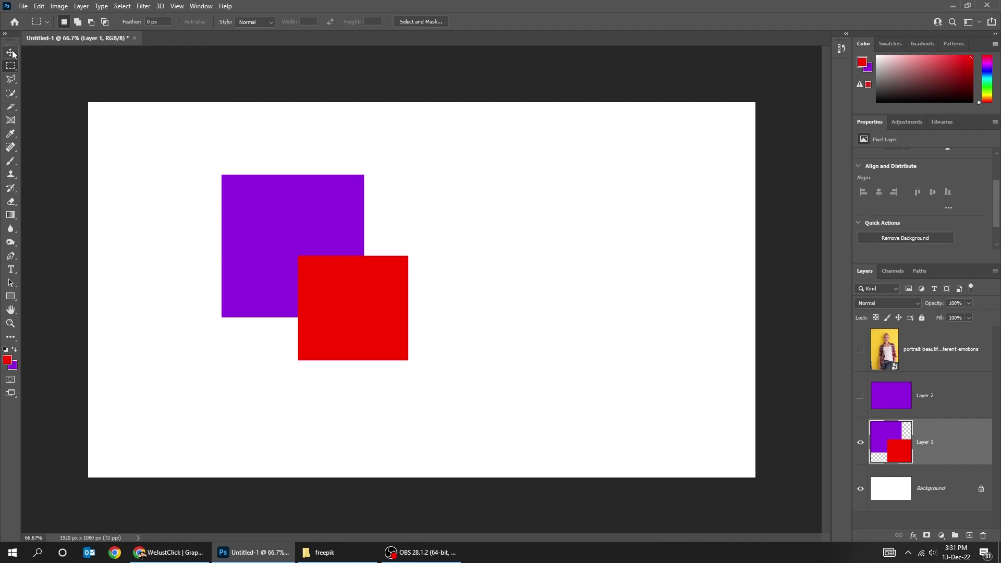
click(11, 53)
drag(346, 306, 395, 297)
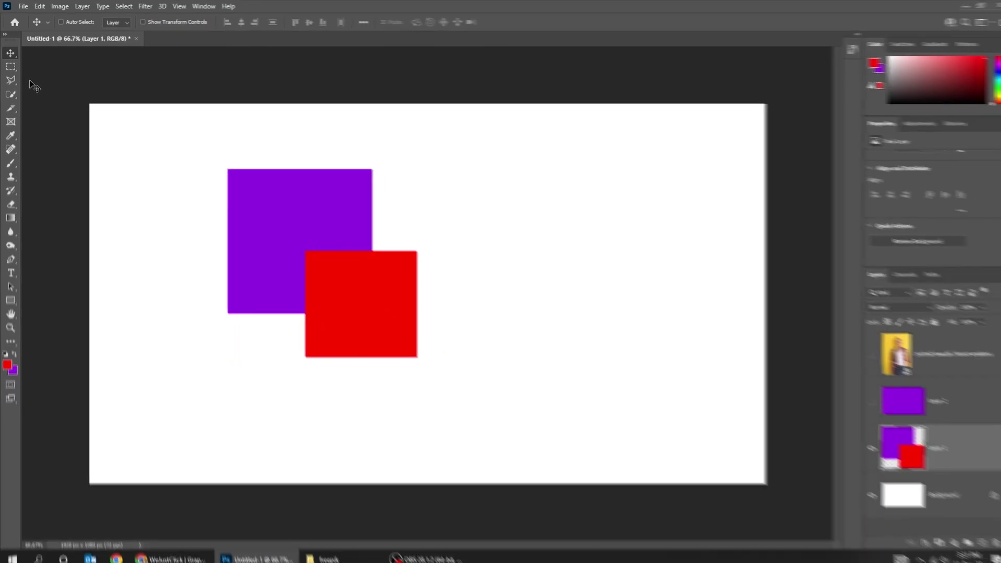
Draw an elliptical marquee selection on the empty canvas beside the squares
click(12, 66)
click(88, 119)
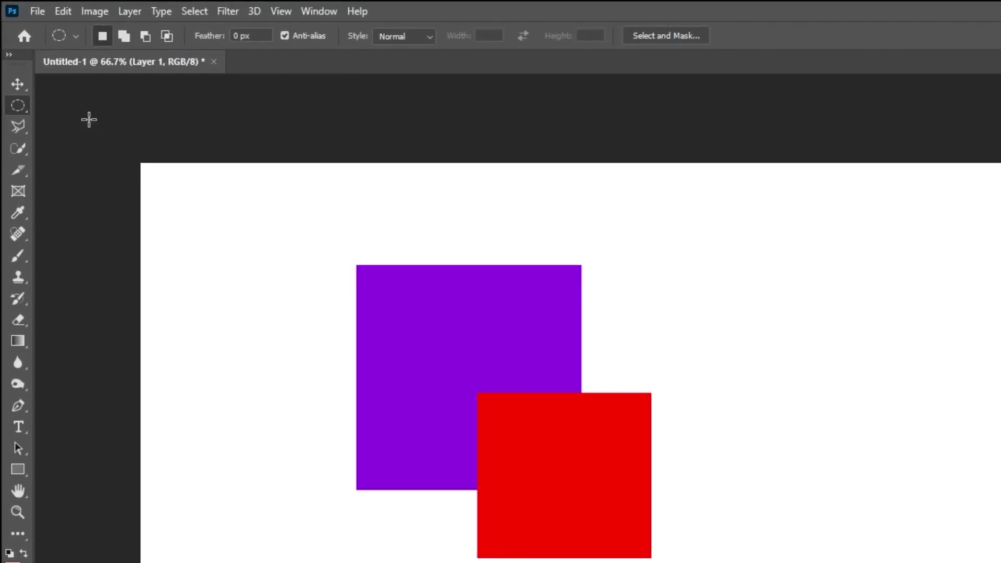
mouse_move(468, 201)
mouse_down()
mouse_move(604, 319)
mouse_move(574, 321)
mouse_move(606, 372)
mouse_up()
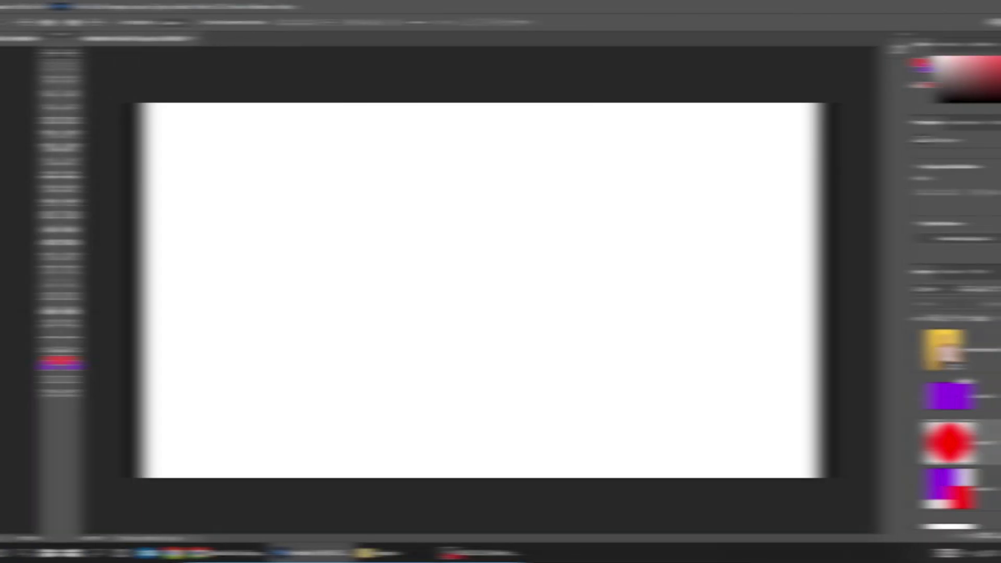
Reveal the portrait layer, shift it left, and circle the woman's head with an elliptical selection
click(860, 349)
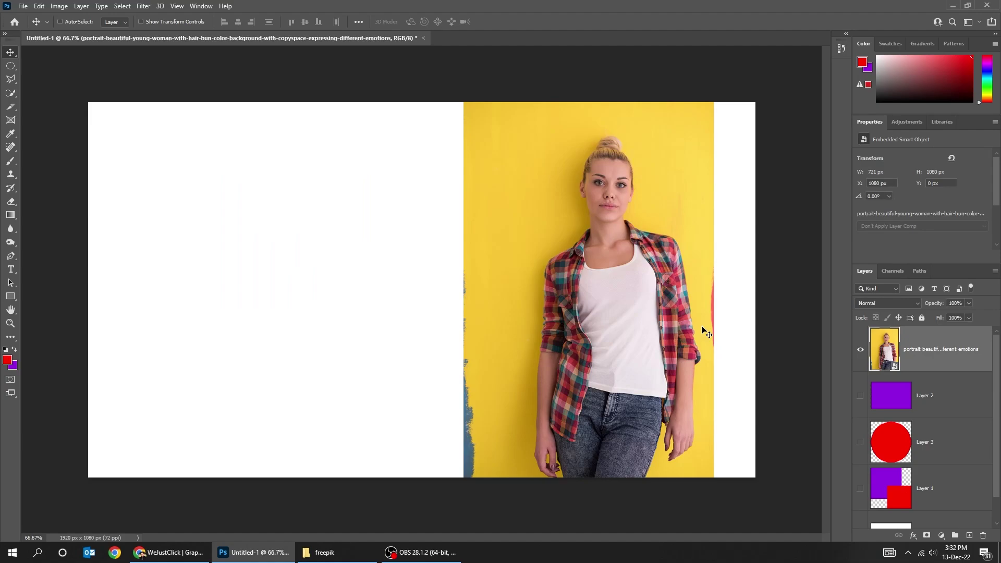
drag(579, 320, 446, 325)
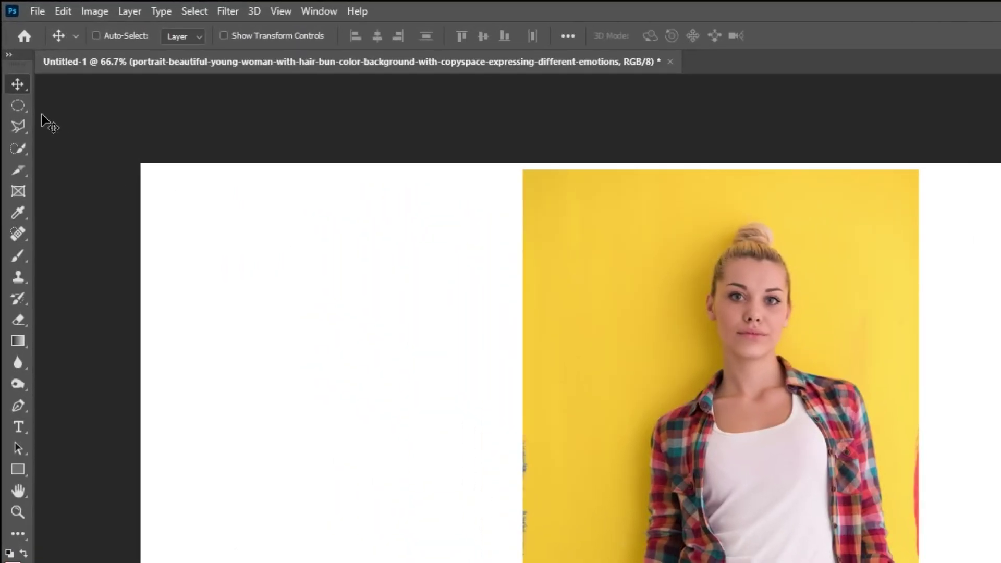
click(19, 103)
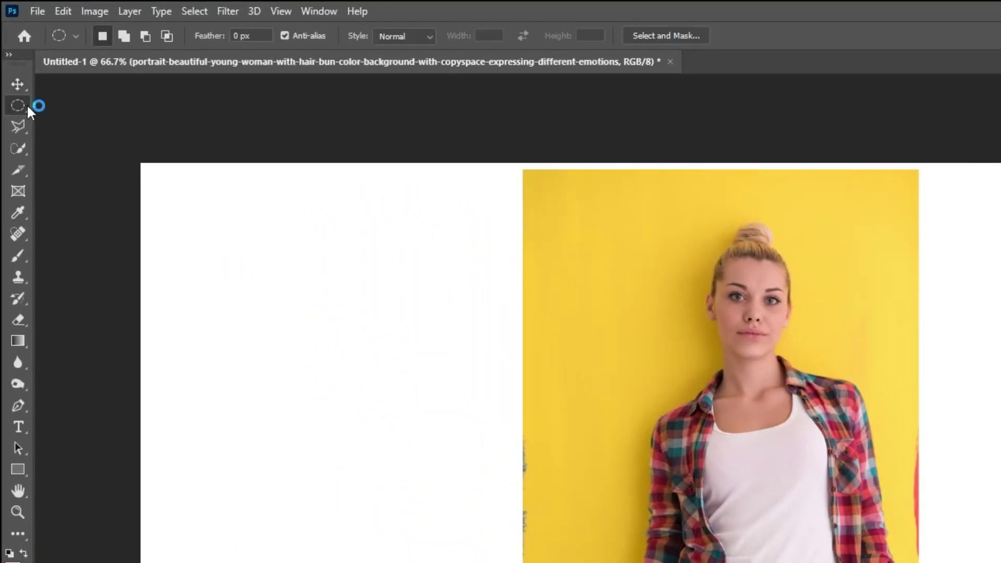
click(73, 123)
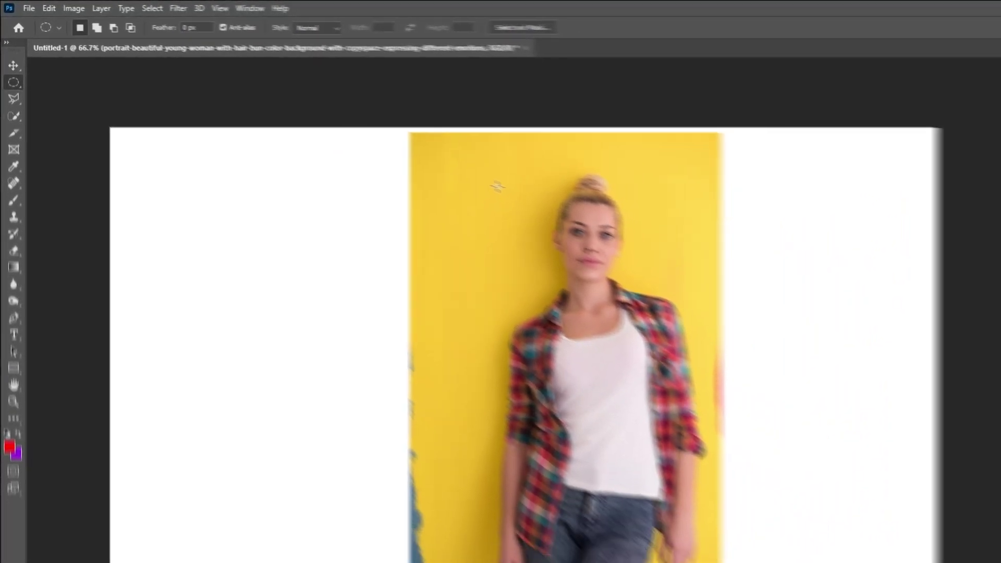
drag(408, 142, 556, 289)
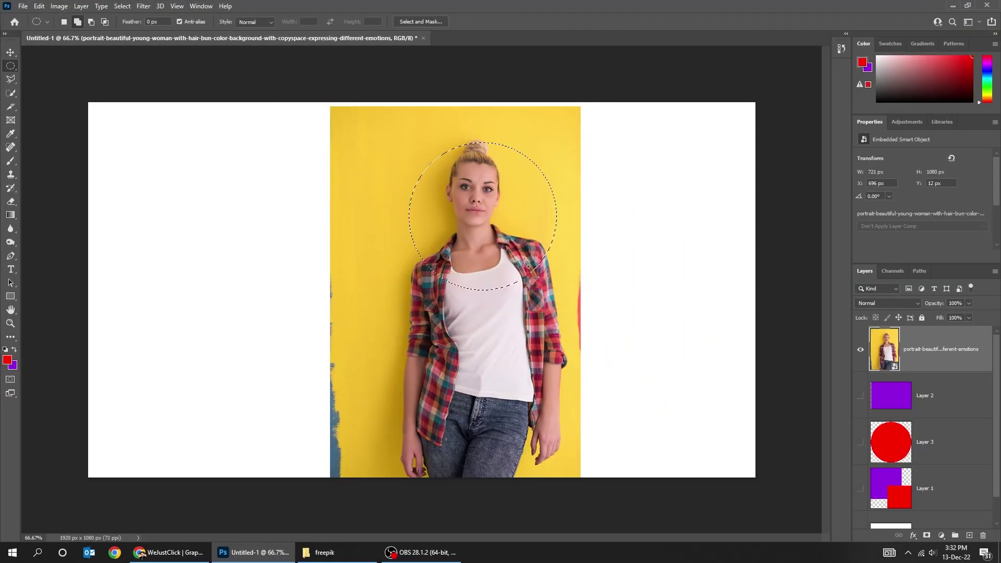
drag(508, 252, 503, 242)
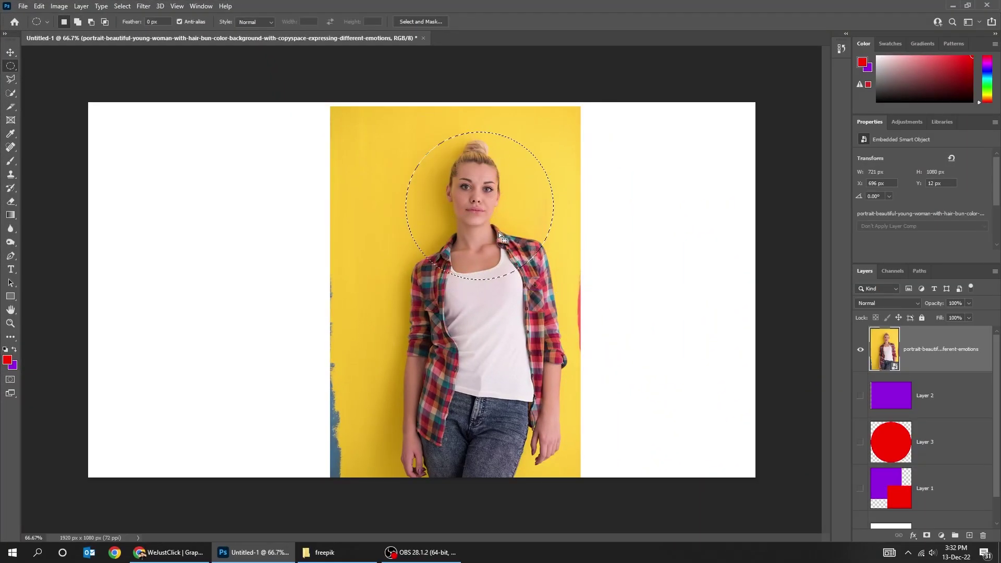
Undo the accidental portrait move, then rasterize the portrait layer
click(10, 52)
drag(498, 232, 425, 249)
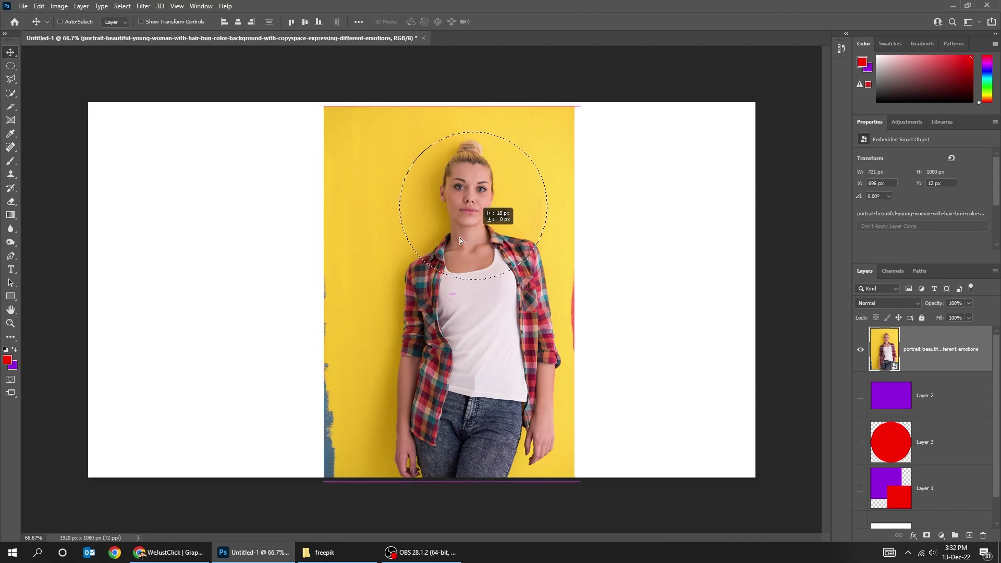
key(ctrl+z)
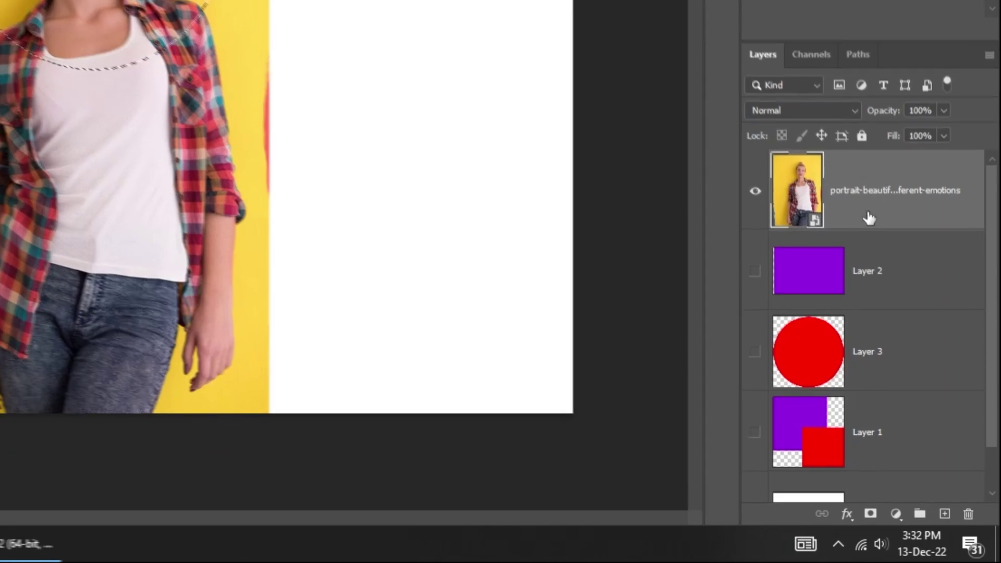
right_click(869, 220)
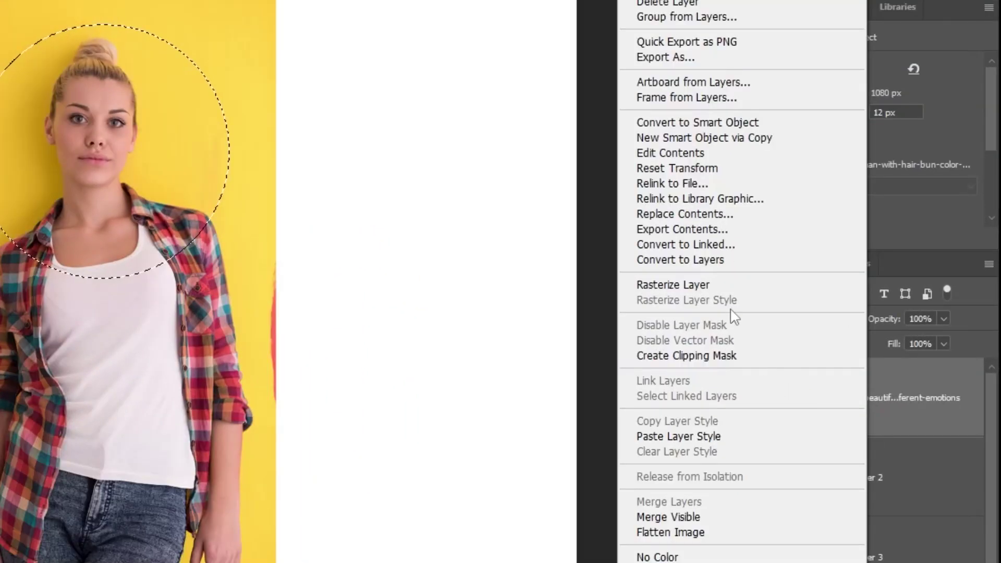
click(686, 286)
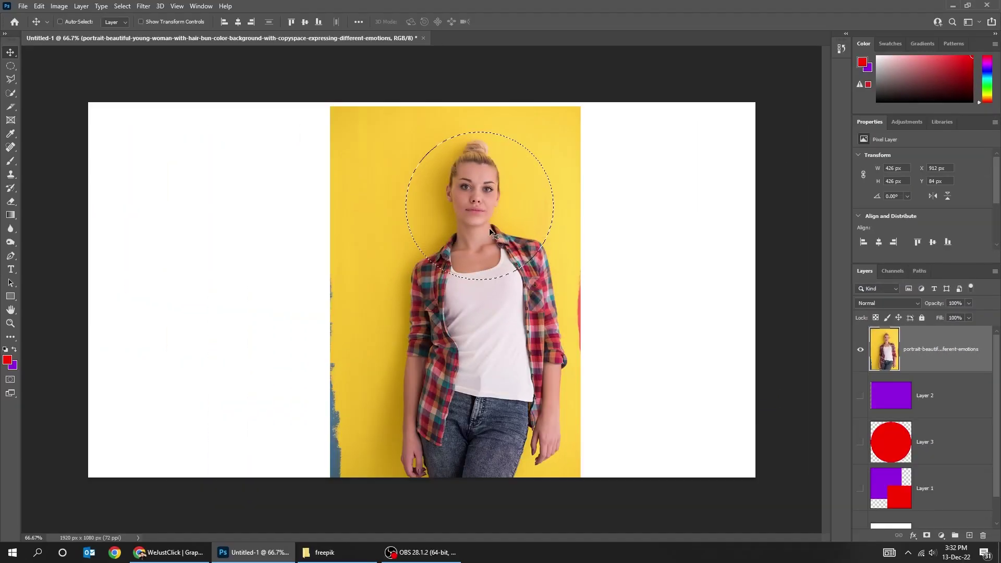
Move the circular face selection left and back, then cut and paste it as Layer 4
drag(489, 228, 262, 266)
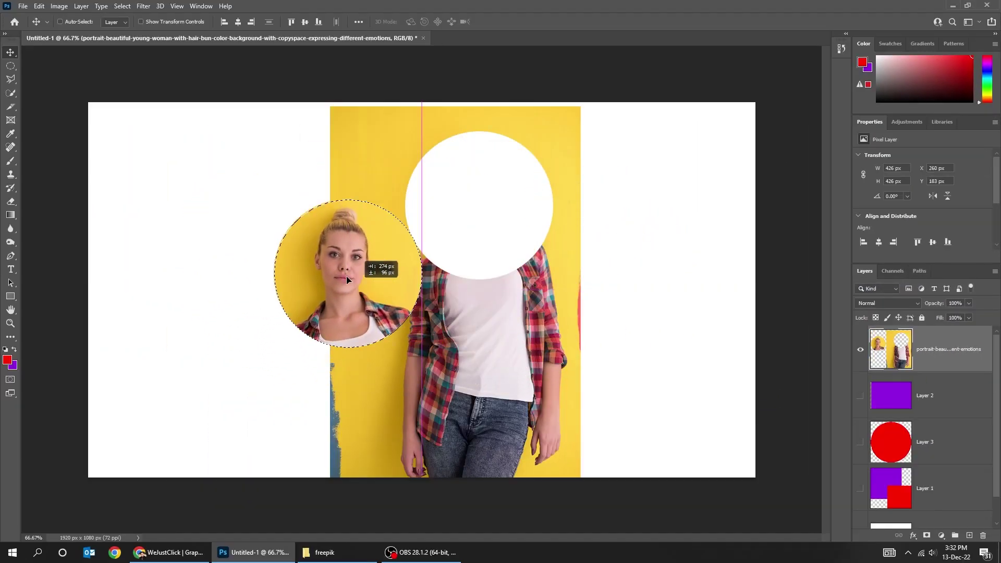
drag(285, 264, 405, 283)
key(ctrl+x)
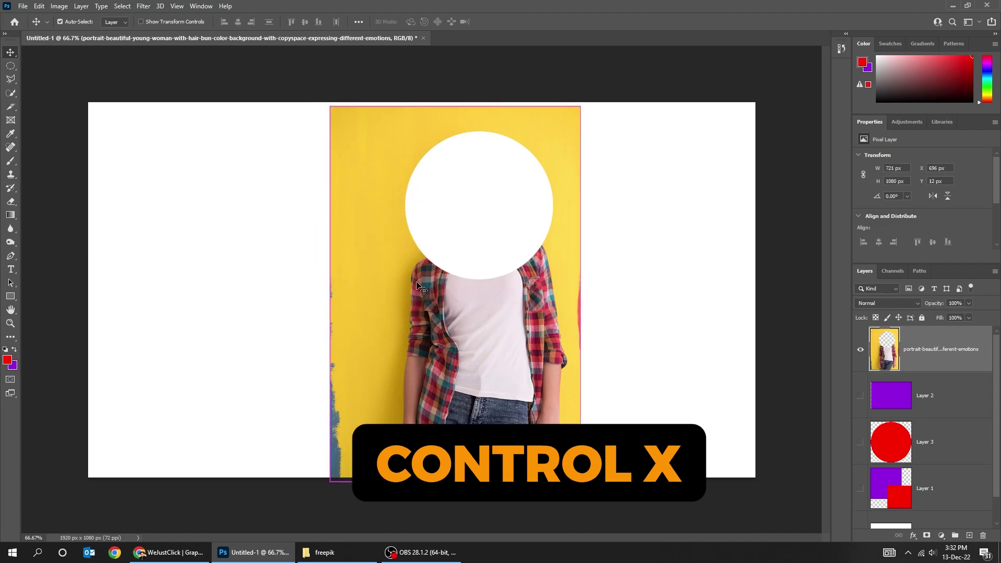
key(ctrl+v)
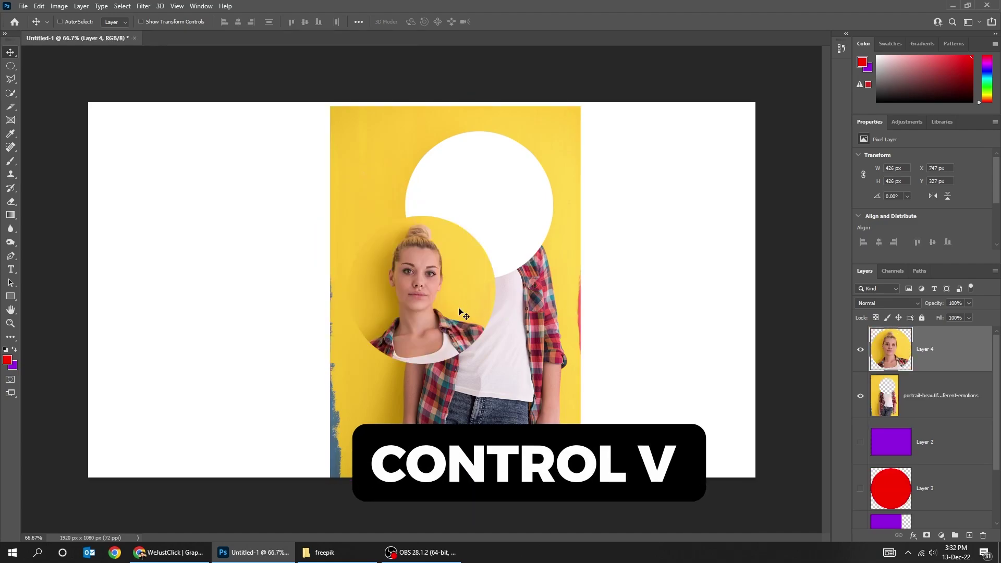